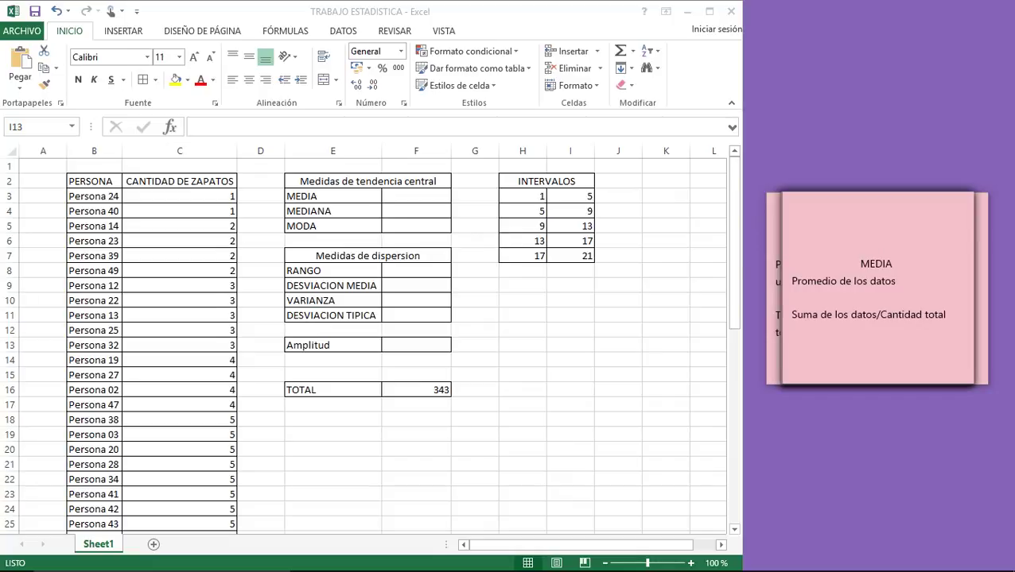
Step: Enter =PROMEDIO(C3:C52) in F3 to get a mean of 7
click(734, 269)
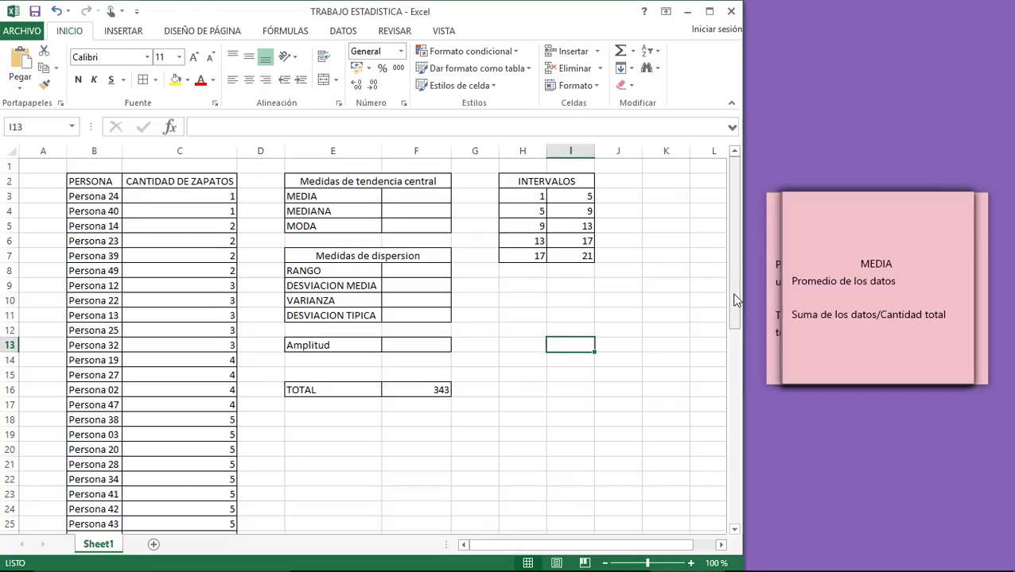
mouse_move(734, 300)
mouse_down()
mouse_move(733, 372)
mouse_move(735, 287)
mouse_up()
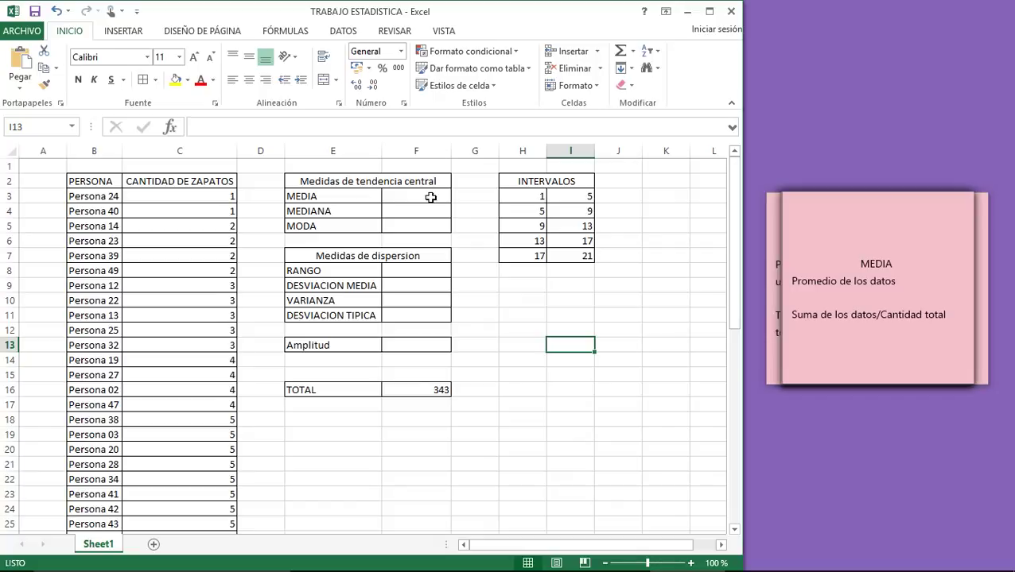
click(431, 197)
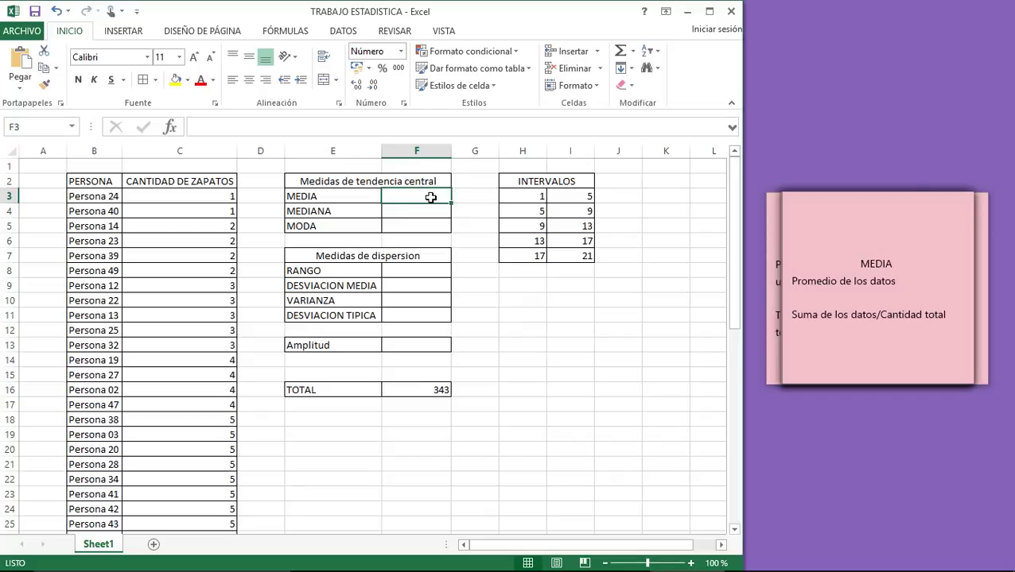
text(=)
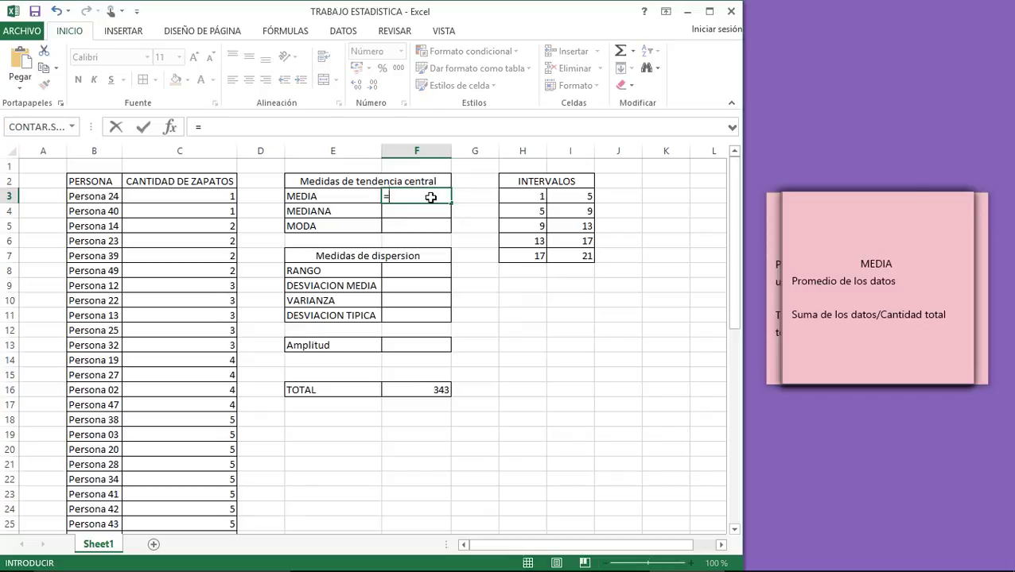
text(PROMEDIO)
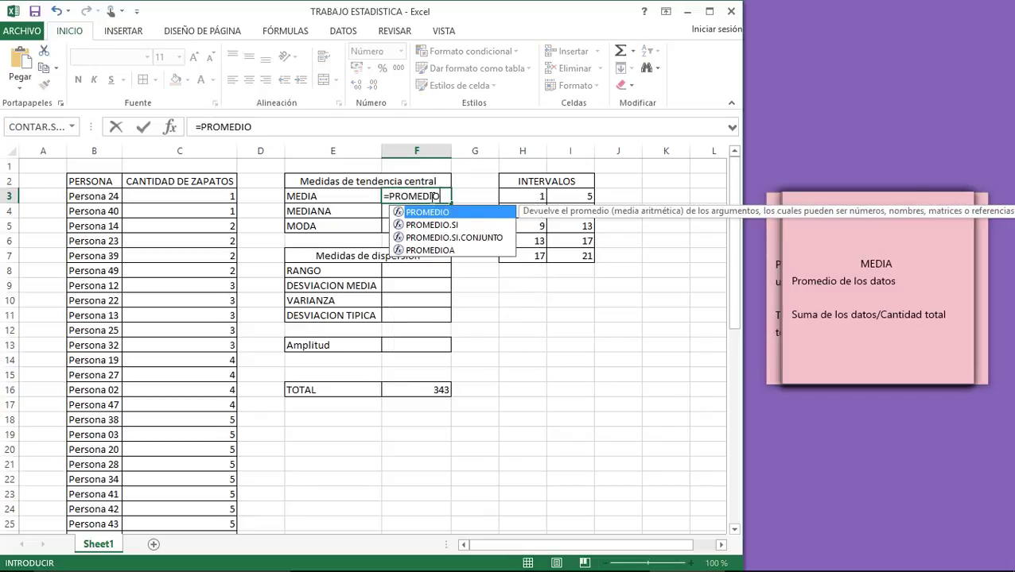
text(()
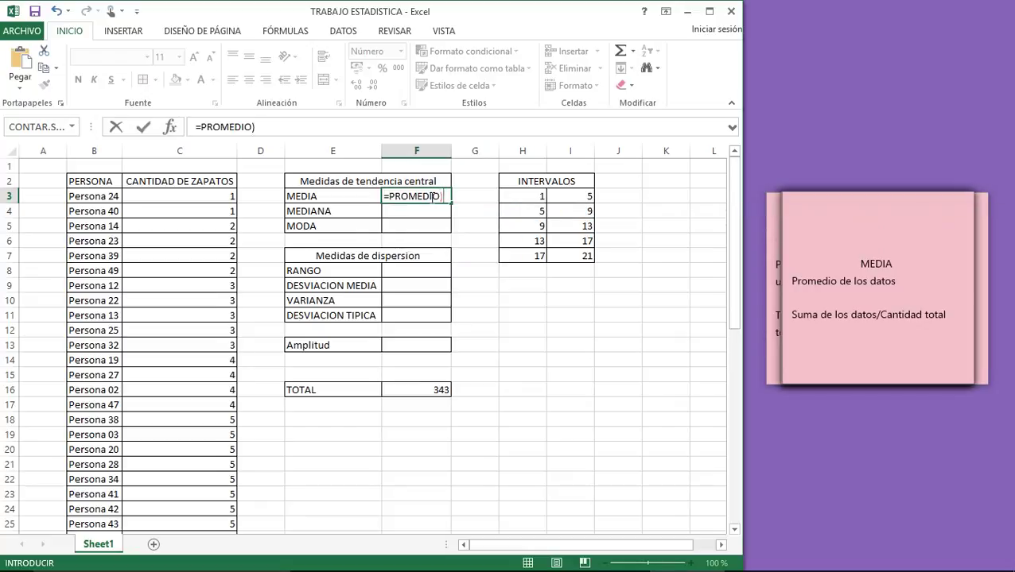
key(BackSpace)
text((C3)
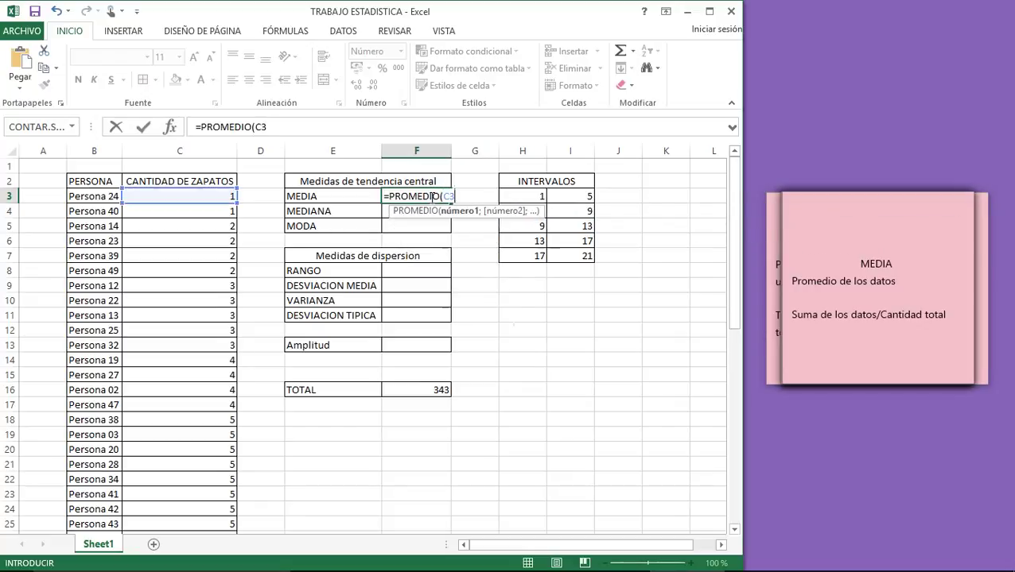
text(:C)
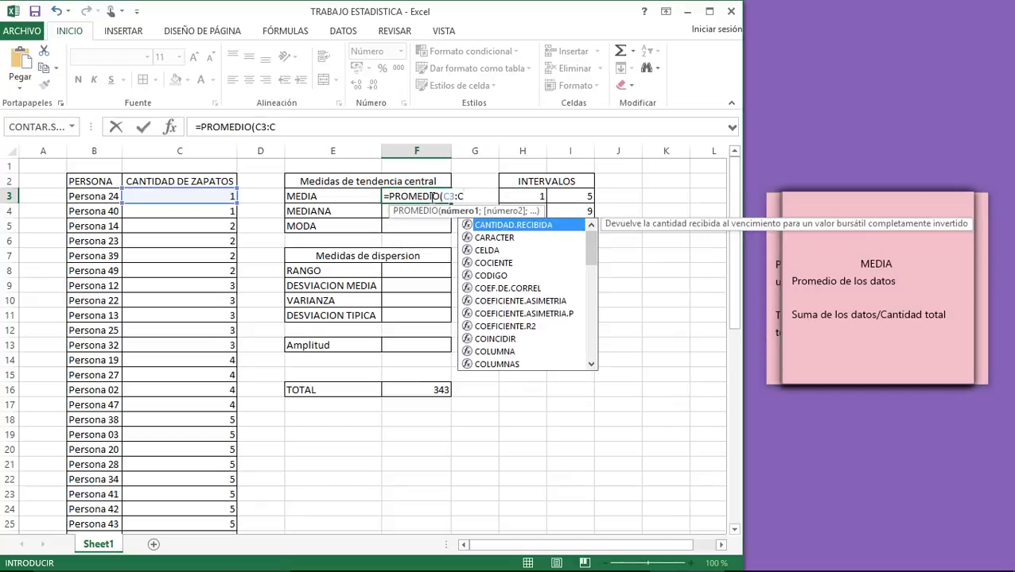
text(52)
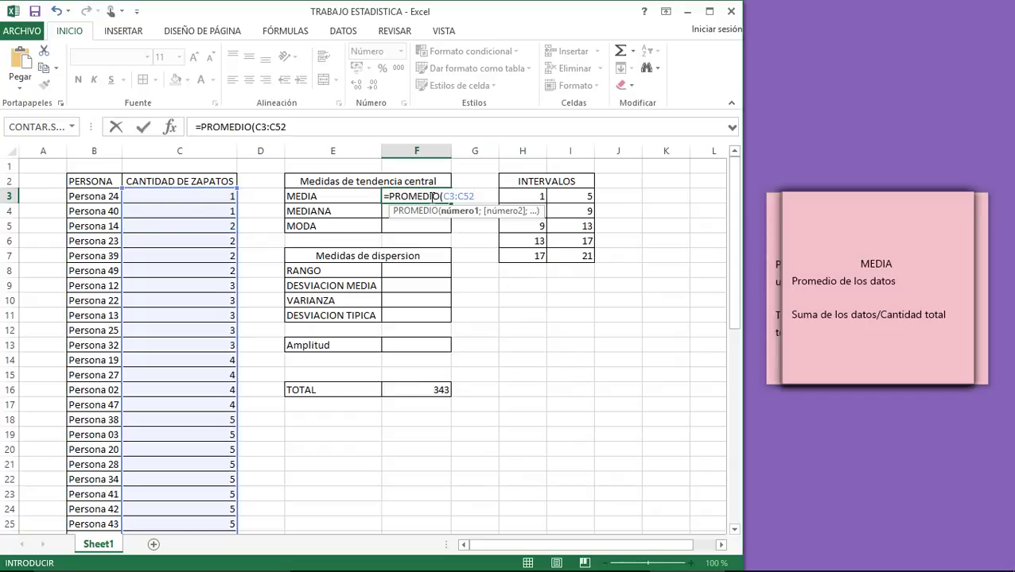
key(Return)
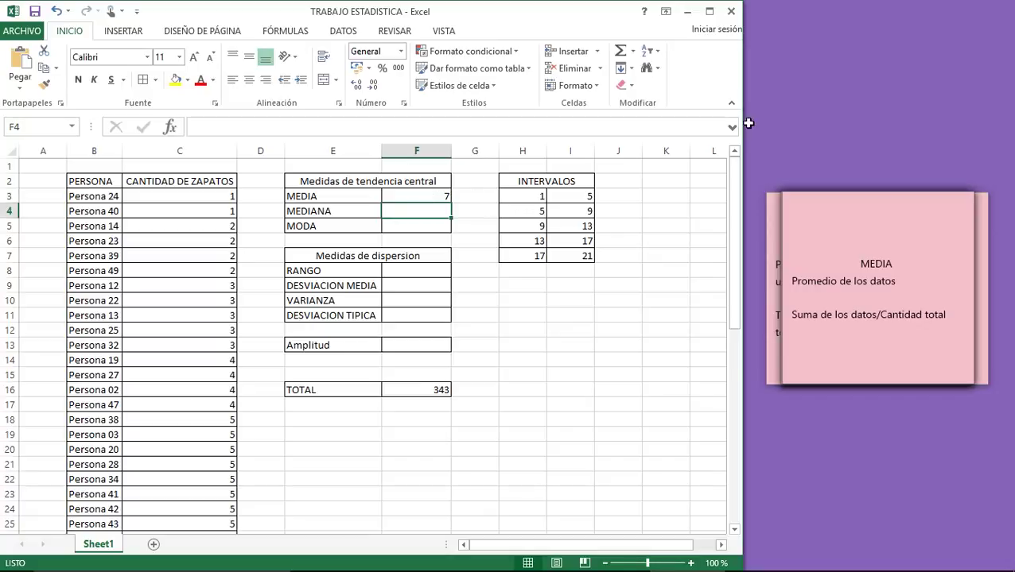
Step: Delete the MEDIA sticky note and drag the AMPLITUD note down to expose the MEDIANA note
click(852, 221)
click(960, 203)
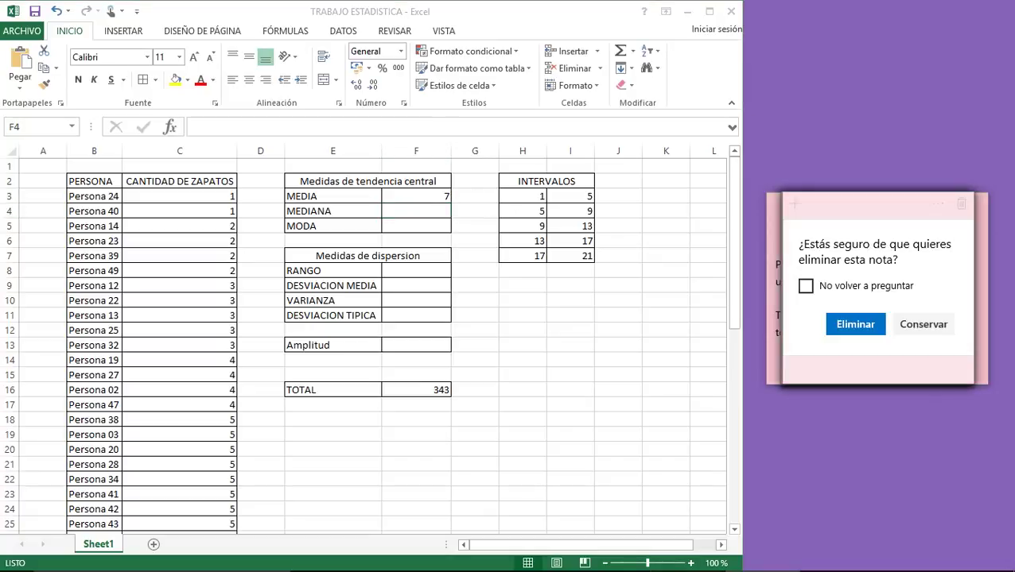
click(854, 324)
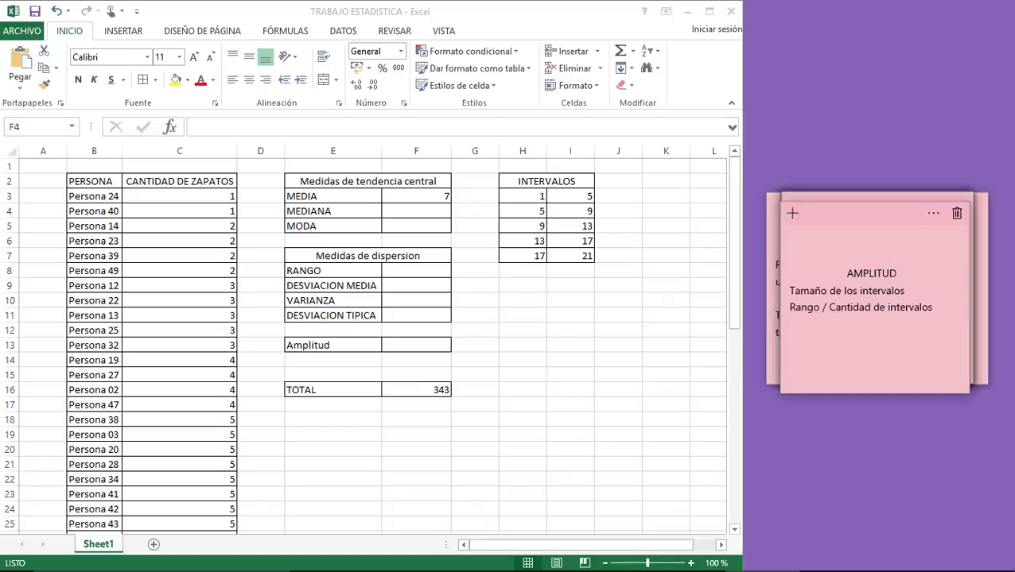
mouse_move(865, 203)
mouse_down()
mouse_move(865, 436)
mouse_move(864, 418)
mouse_up()
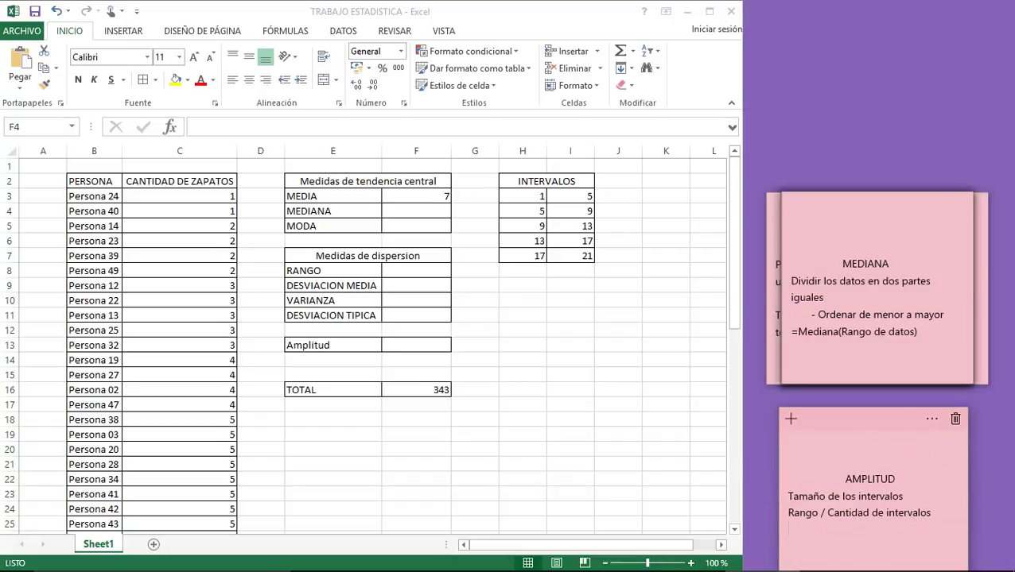
click(431, 214)
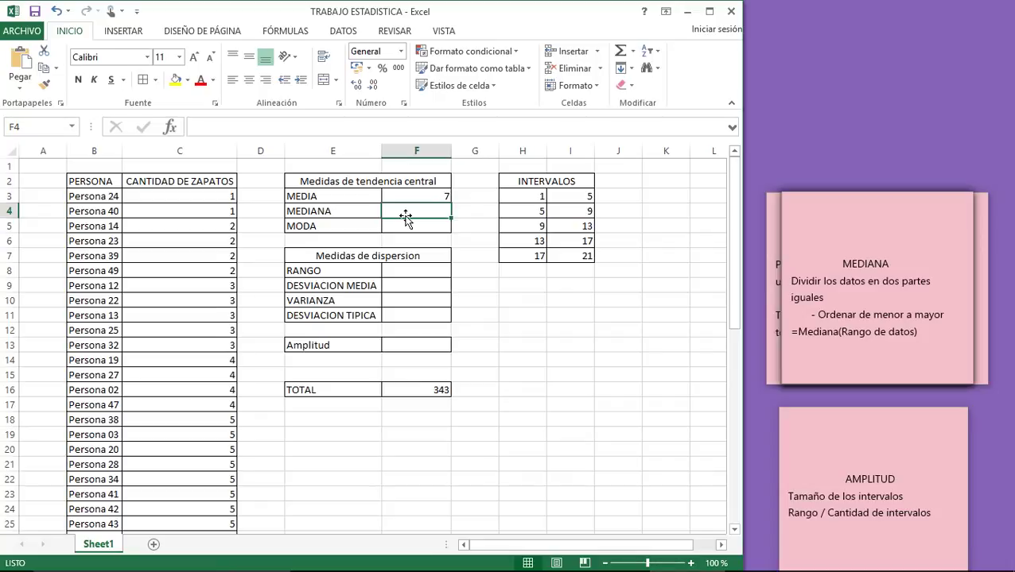
Step: Enter =MEDIANA(C3:C52) in F4, giving a median of 6
text(=M)
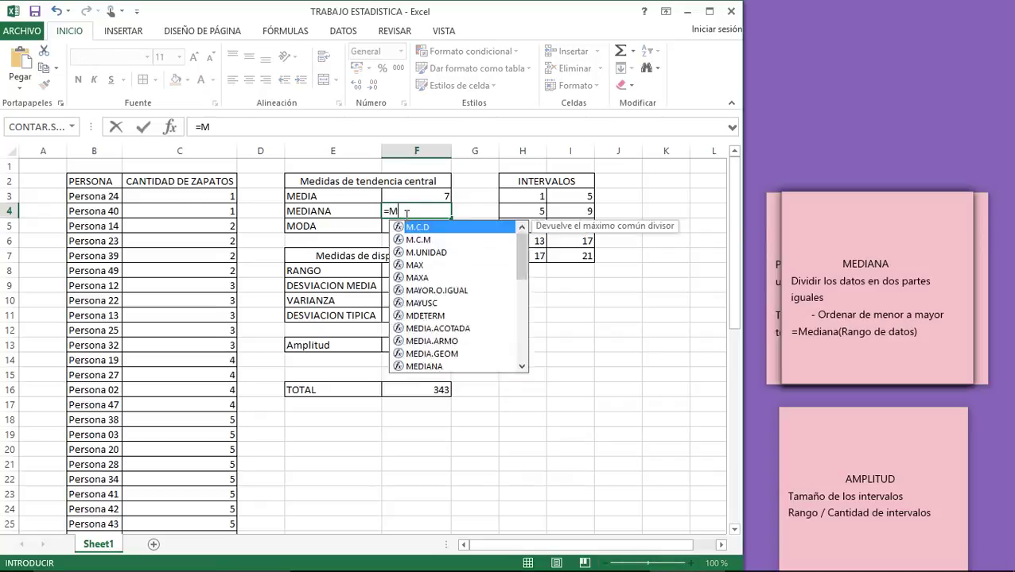
text(EDIANA)
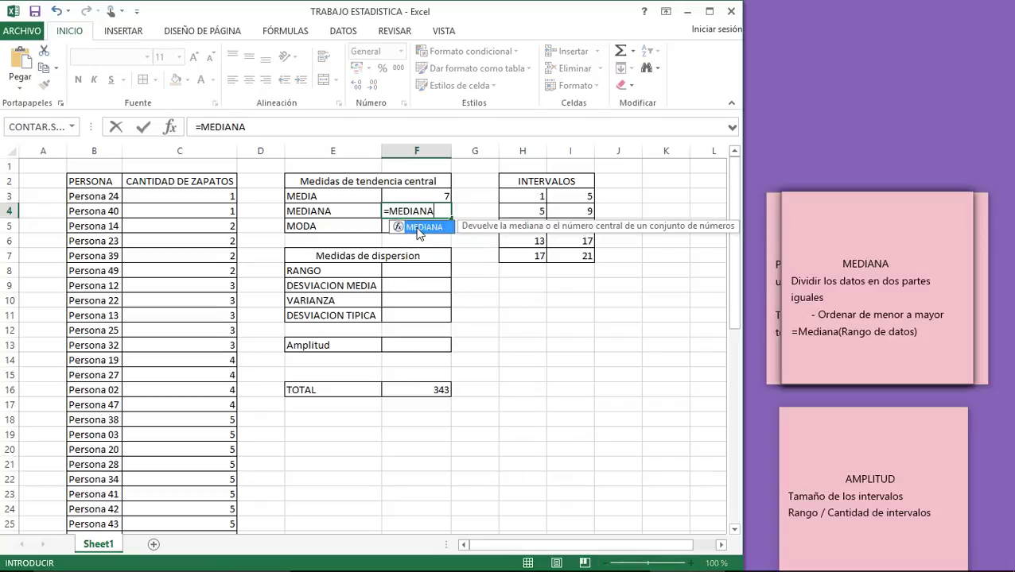
click(442, 211)
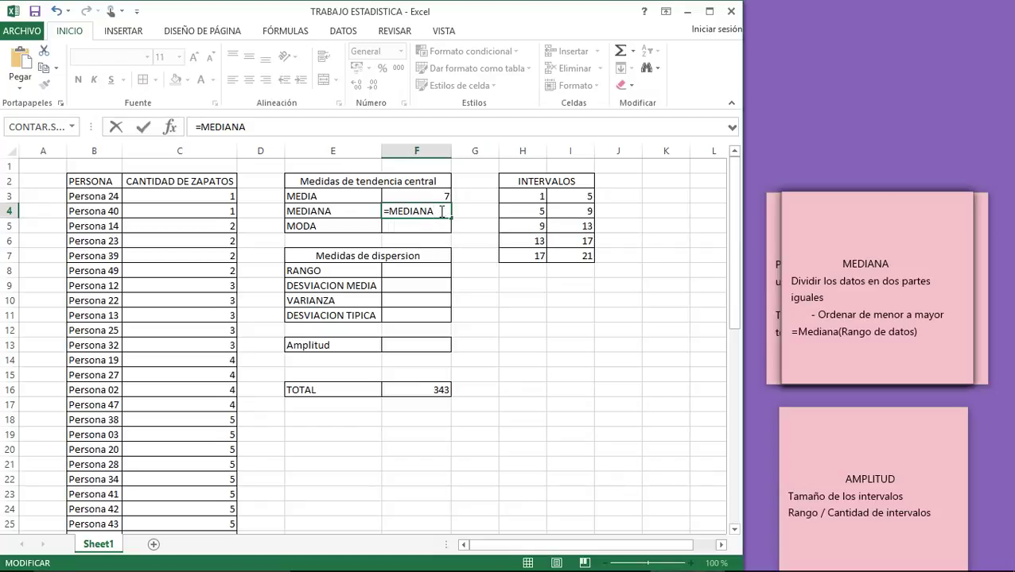
text((C3:C)
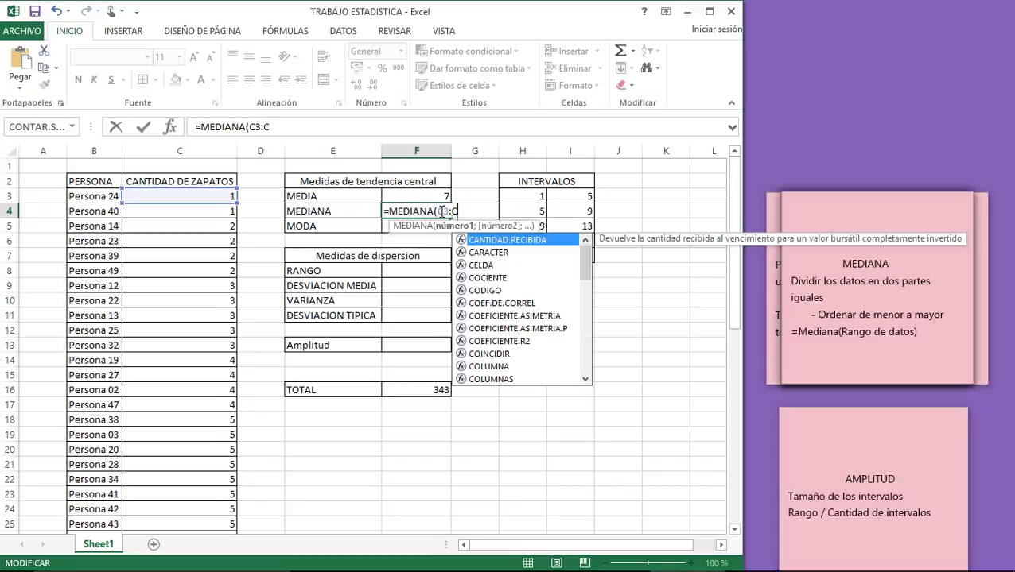
text(52)
key(Return)
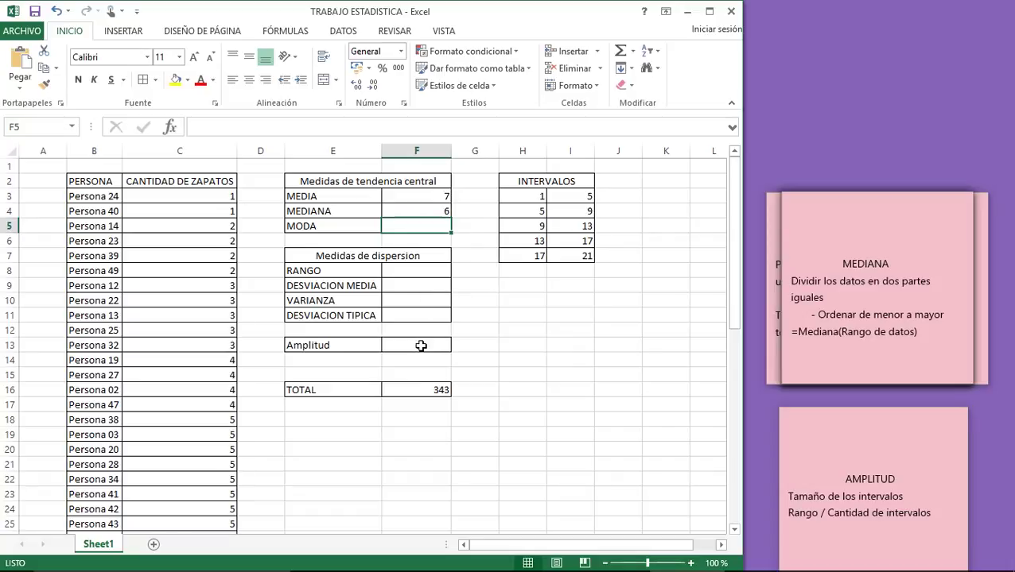
Step: Delete the MEDIANA sticky note
click(881, 227)
click(960, 204)
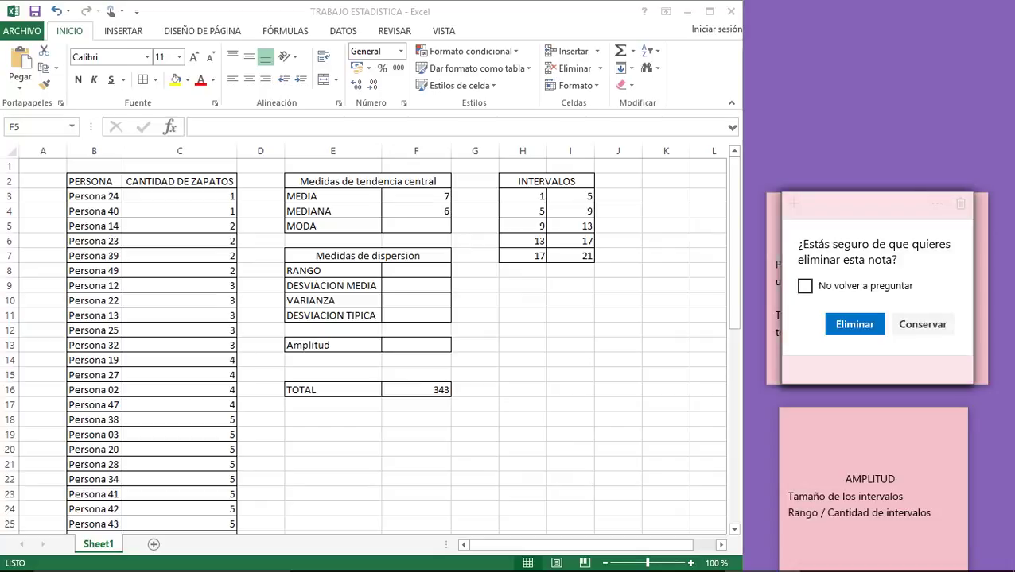
click(854, 323)
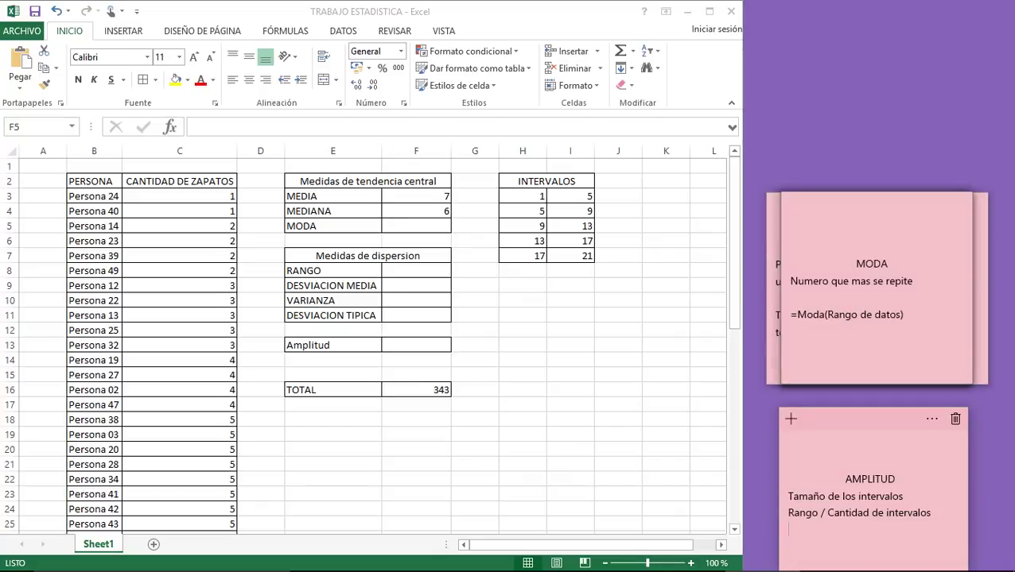
Step: Enter =MODA(C3:C52) in F5, giving a mode of 5
click(438, 225)
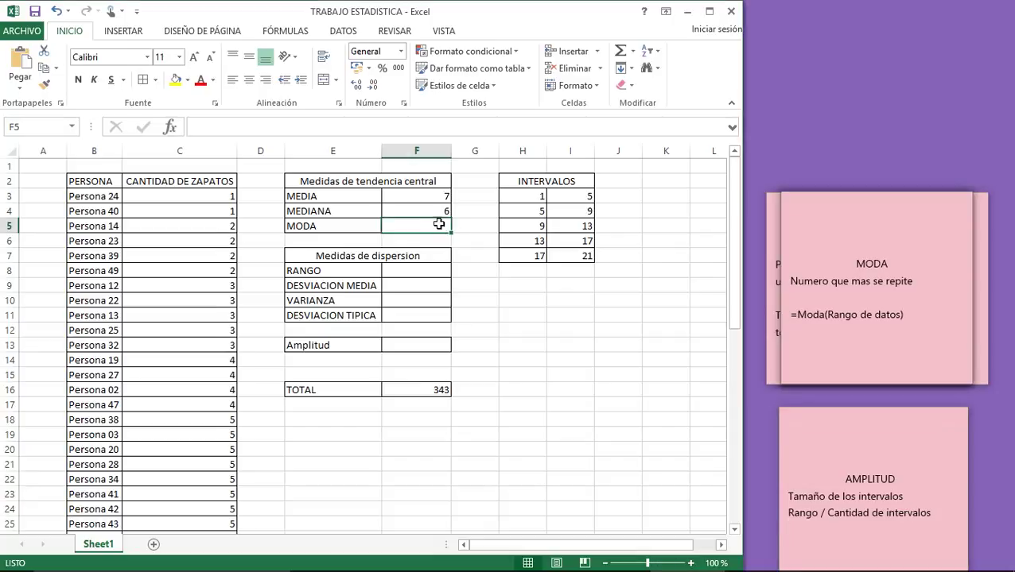
text(=)
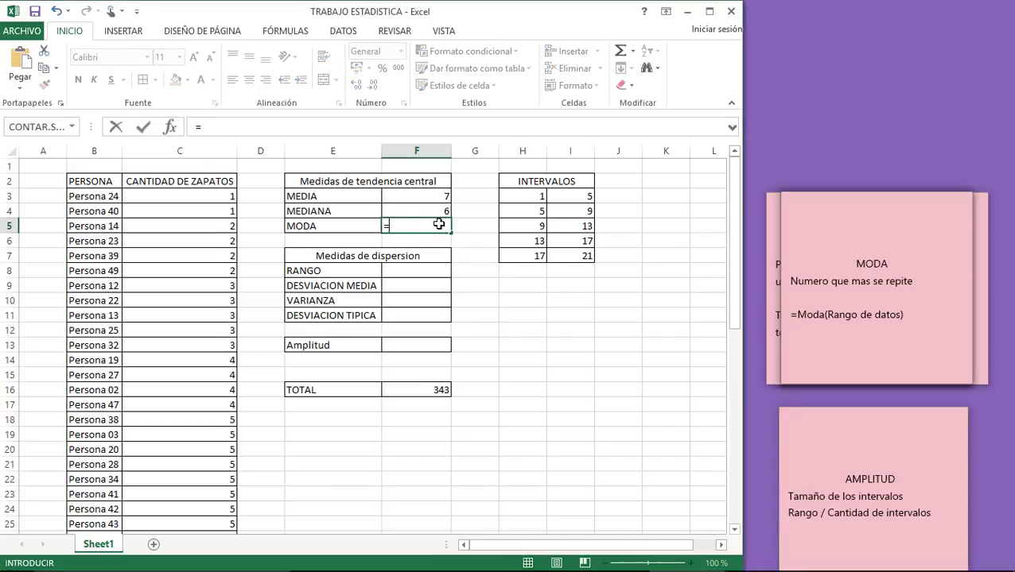
text(MODA)
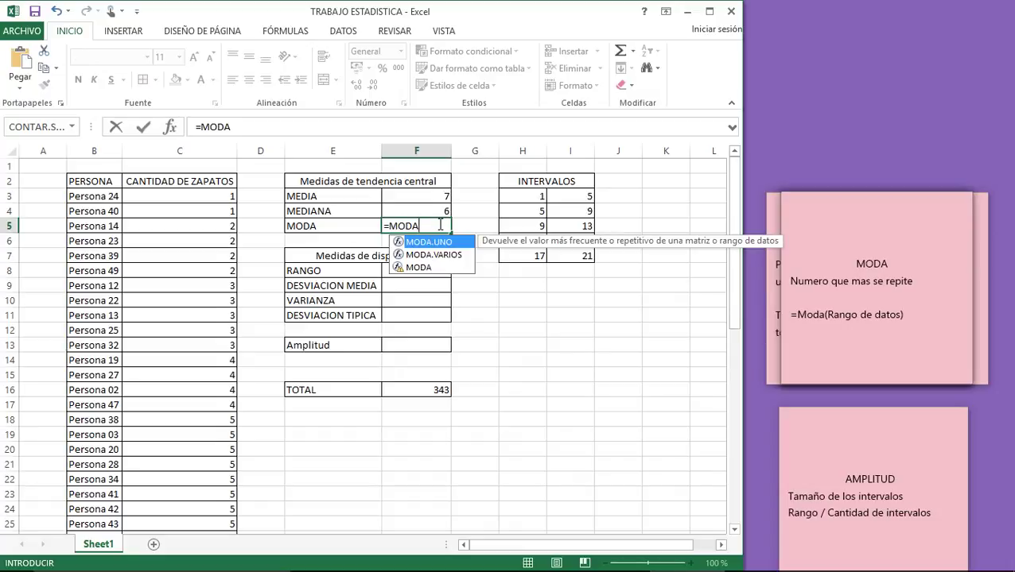
text((C3:)
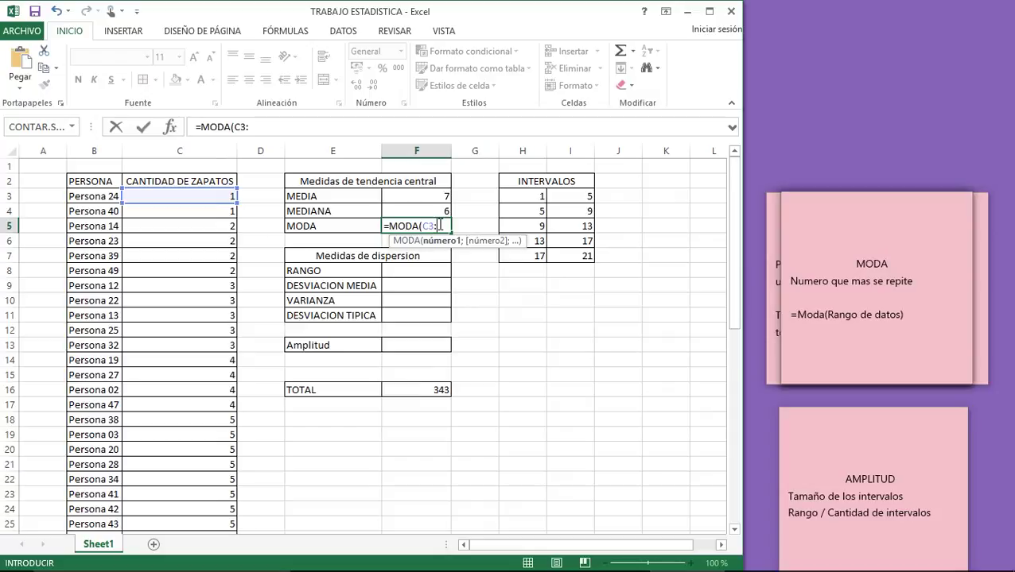
text(C52)
key(Return)
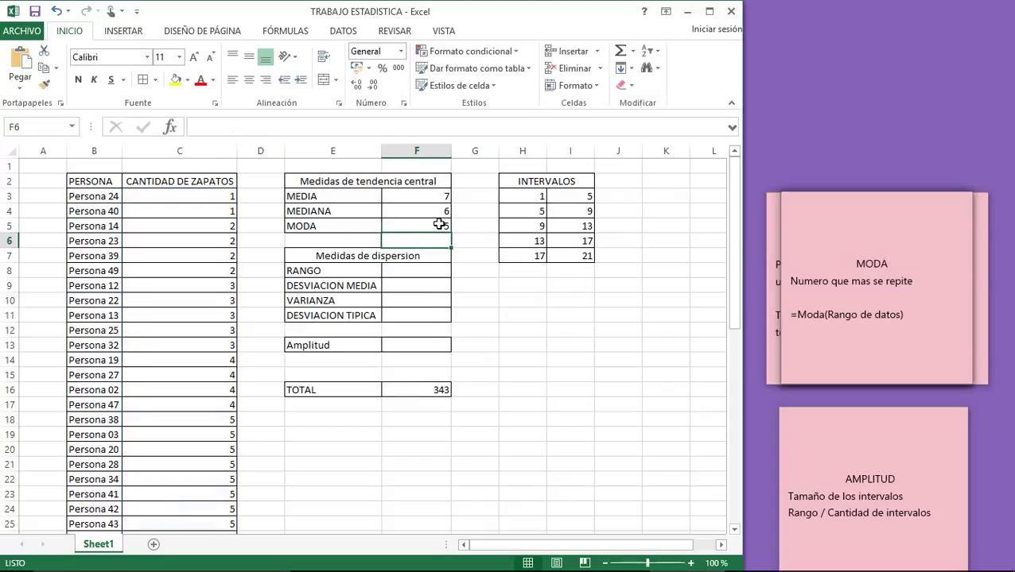
key(Down)
key(Down)
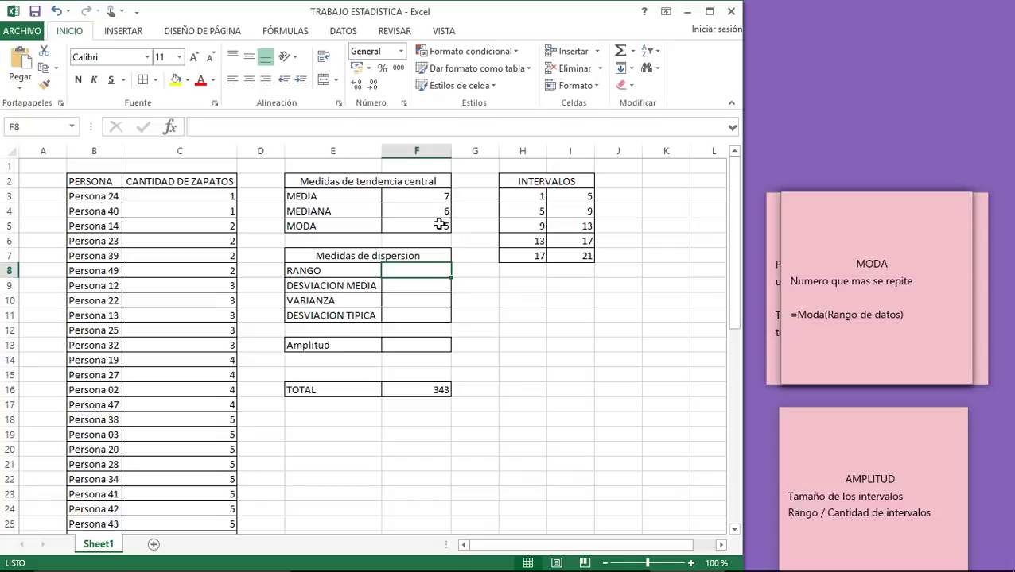
Step: Delete the MODA sticky note with 'No volver a preguntar' ticked
click(950, 196)
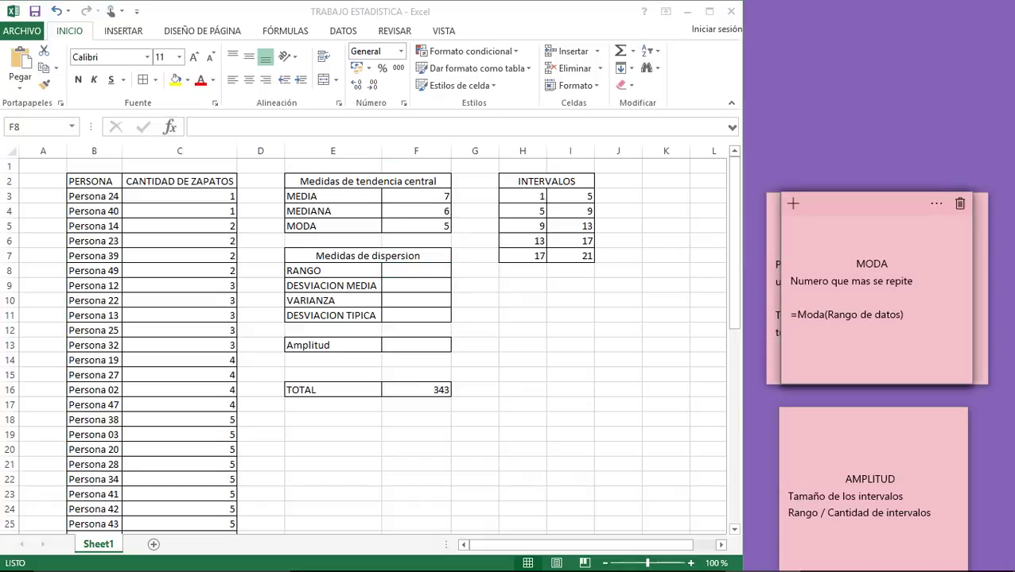
click(959, 203)
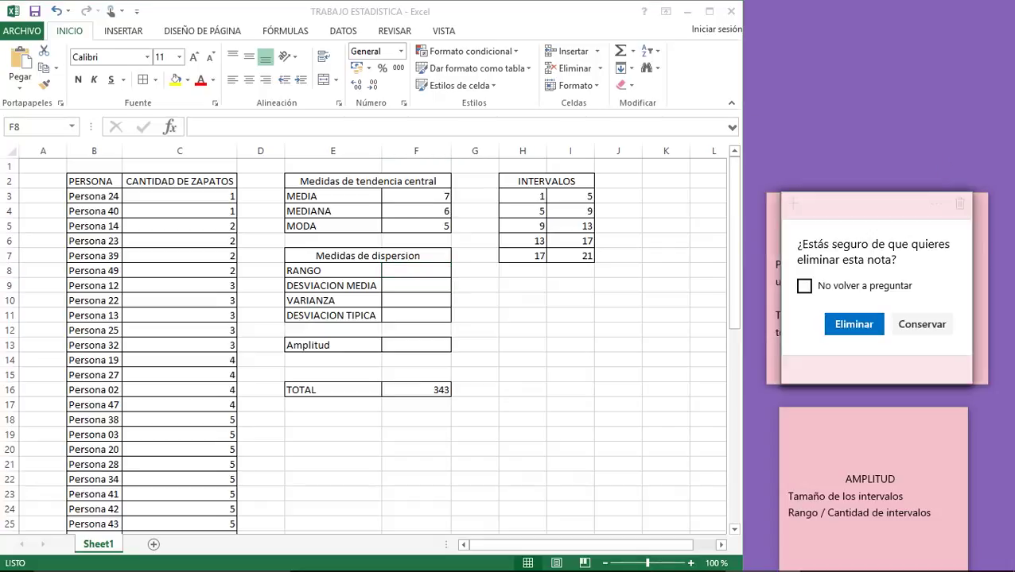
click(804, 285)
click(853, 324)
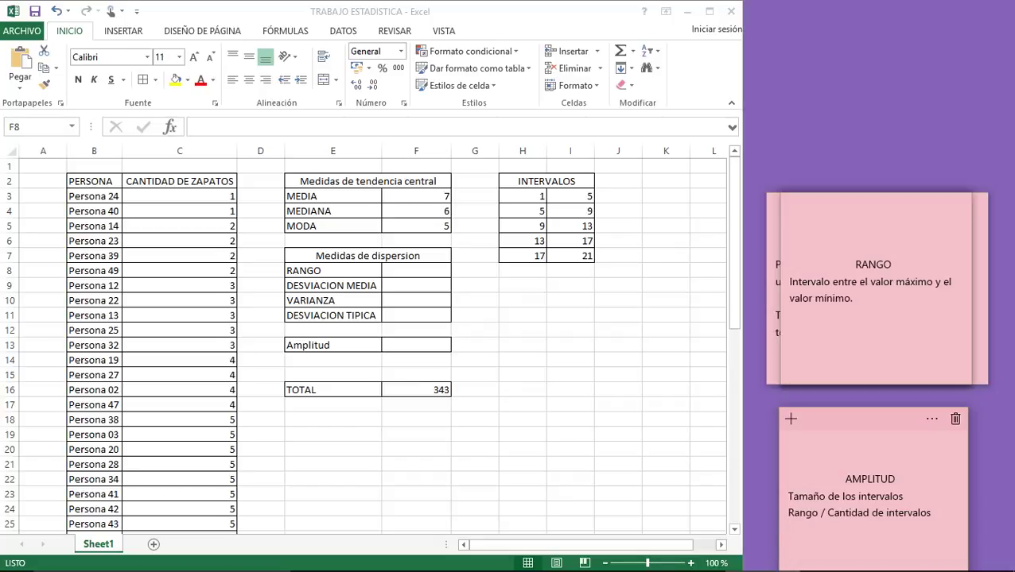
click(421, 273)
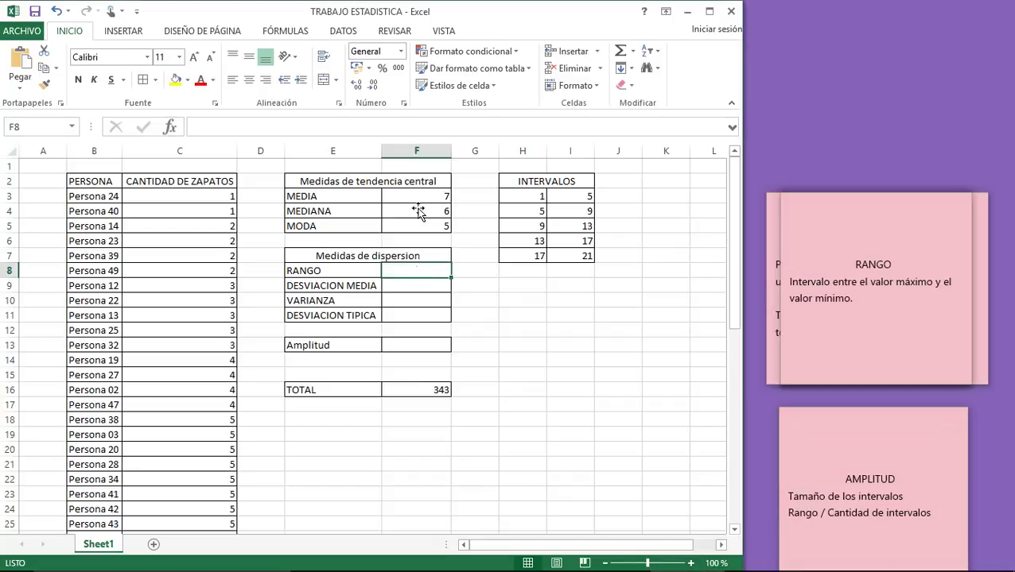
Step: Enter =MAX(C3:C52)-MIN(C3:C52) in F8 to get a range of 19
click(402, 125)
text(=)
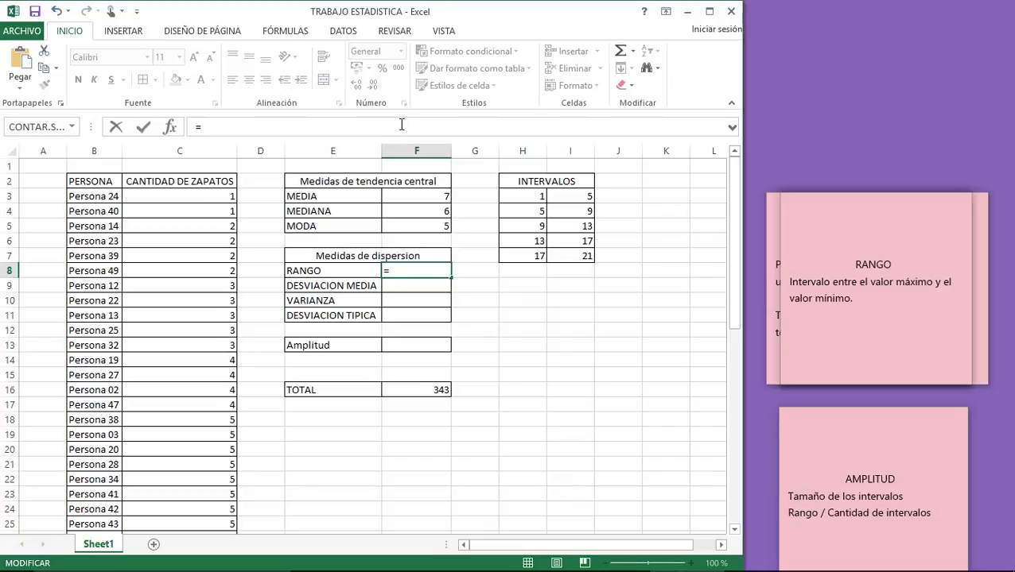
text(MAX)
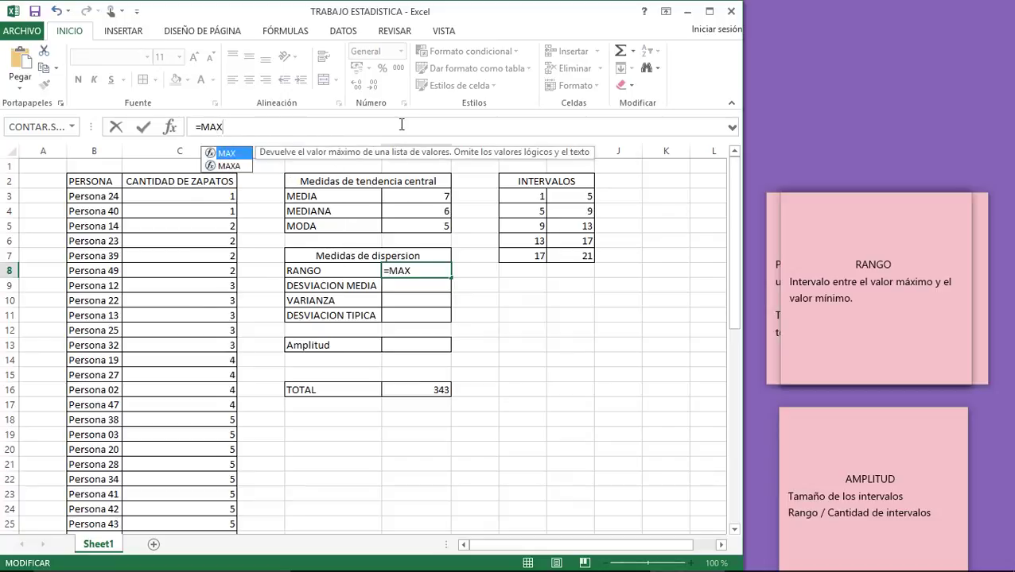
text((C3)
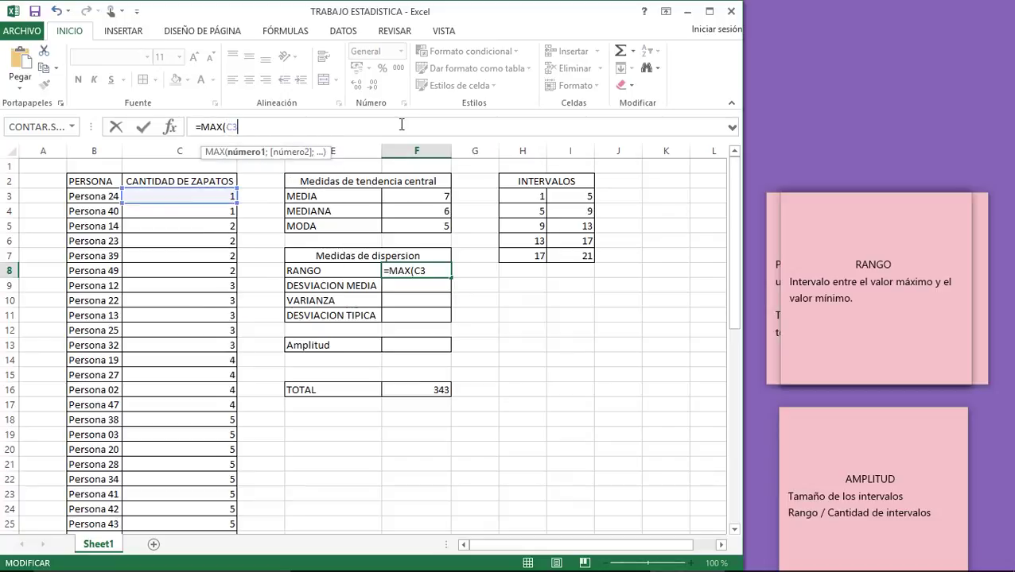
text(:)
text(C52)
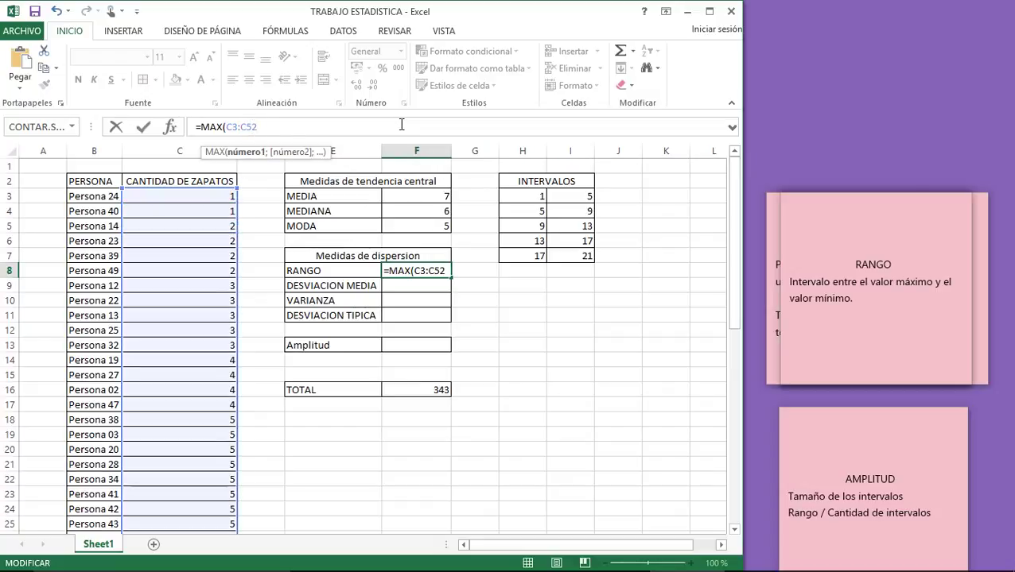
text()-)
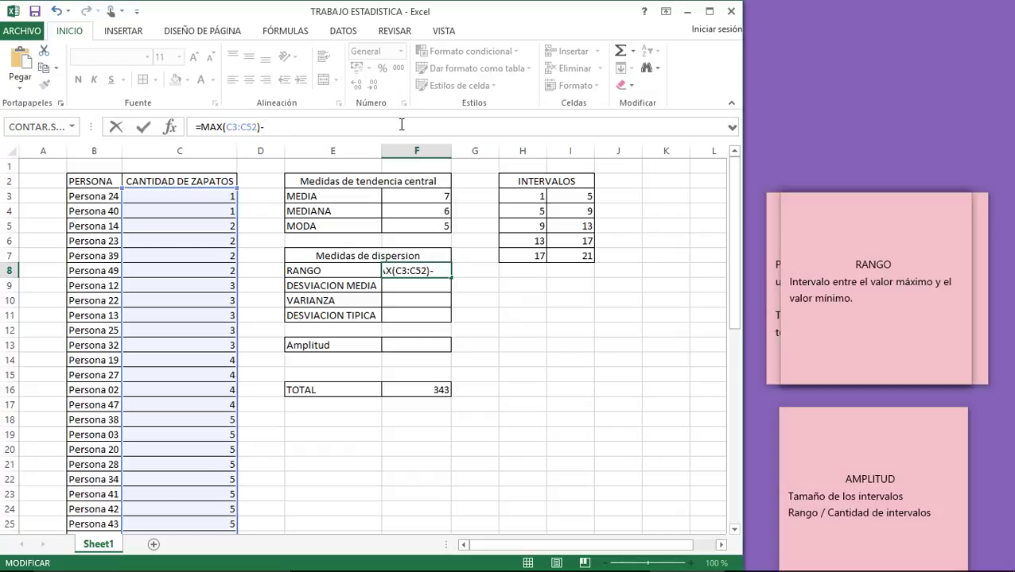
text(MIN)
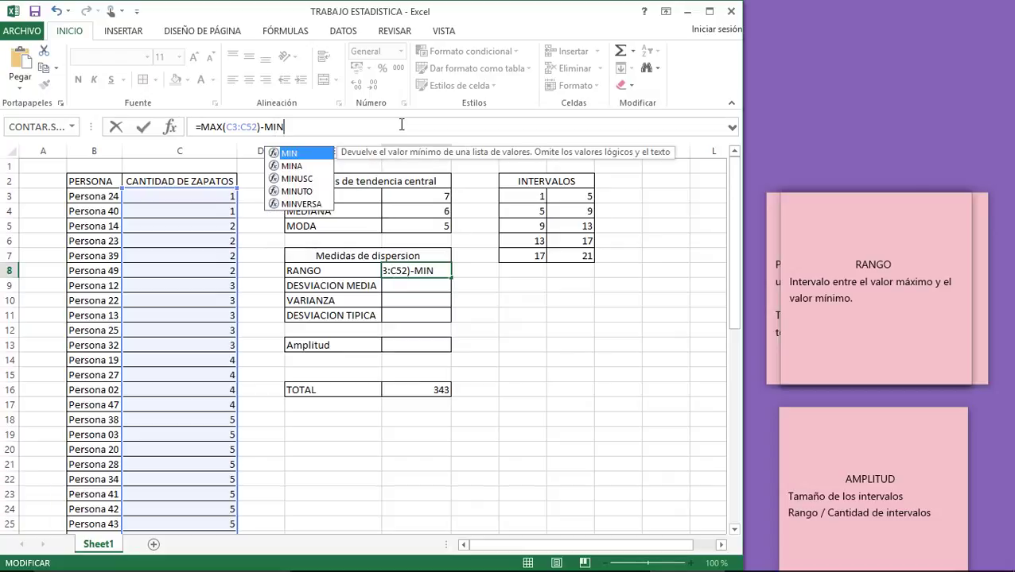
text(()
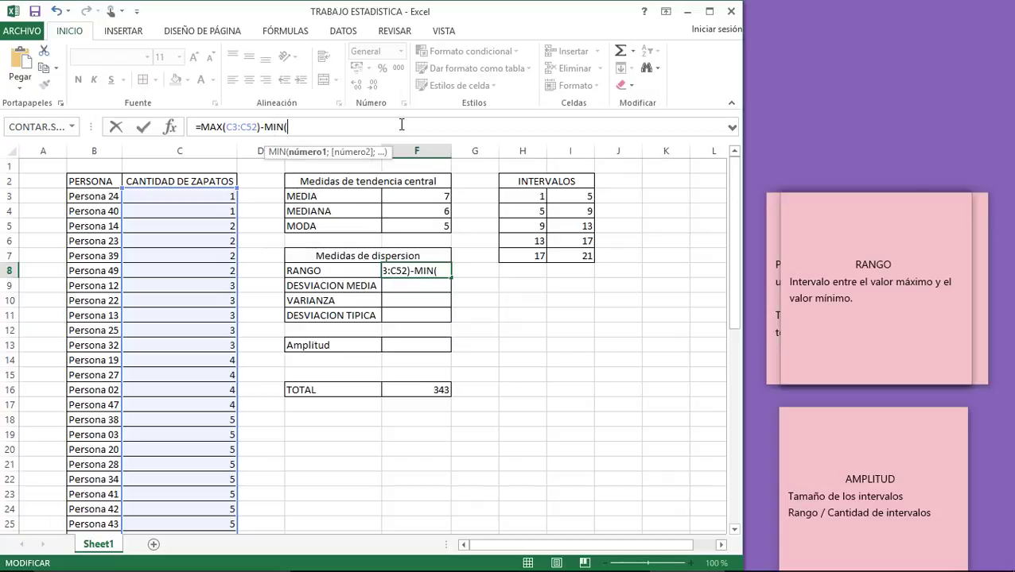
text(C3:C5)
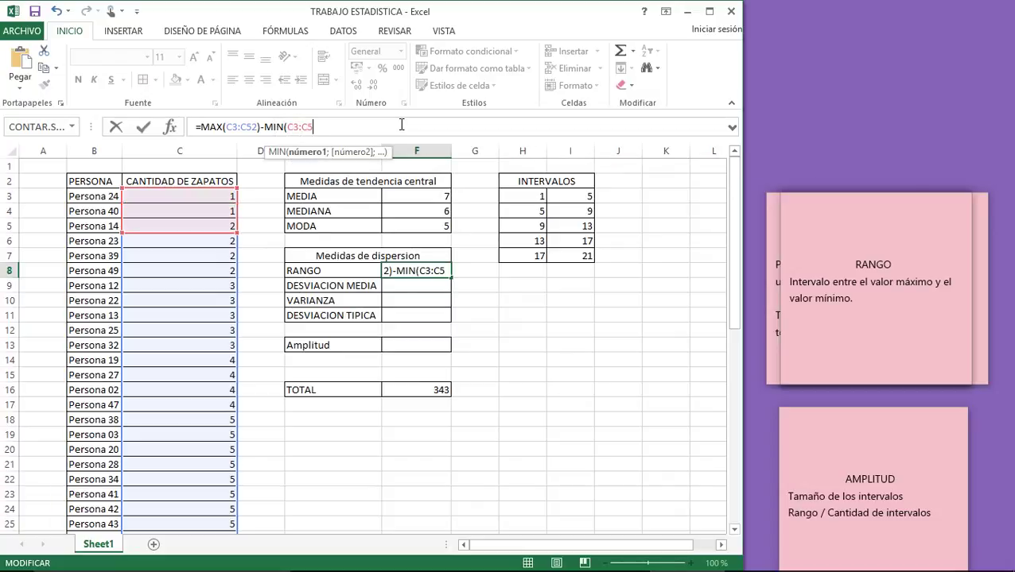
text(2))
key(Return)
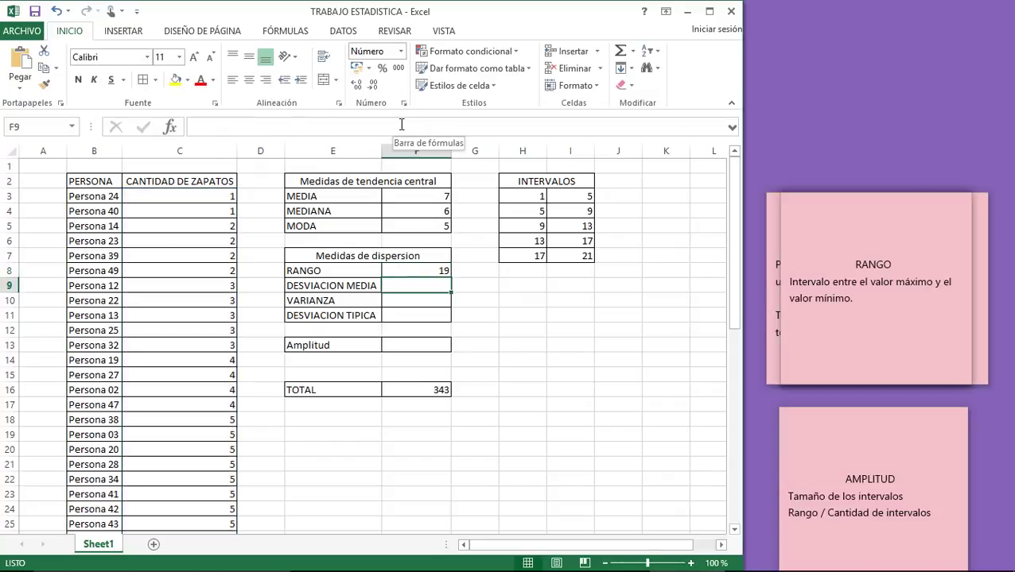
Step: Delete the RANGO sticky note to reveal the DESVIACION MEDIA note
click(956, 207)
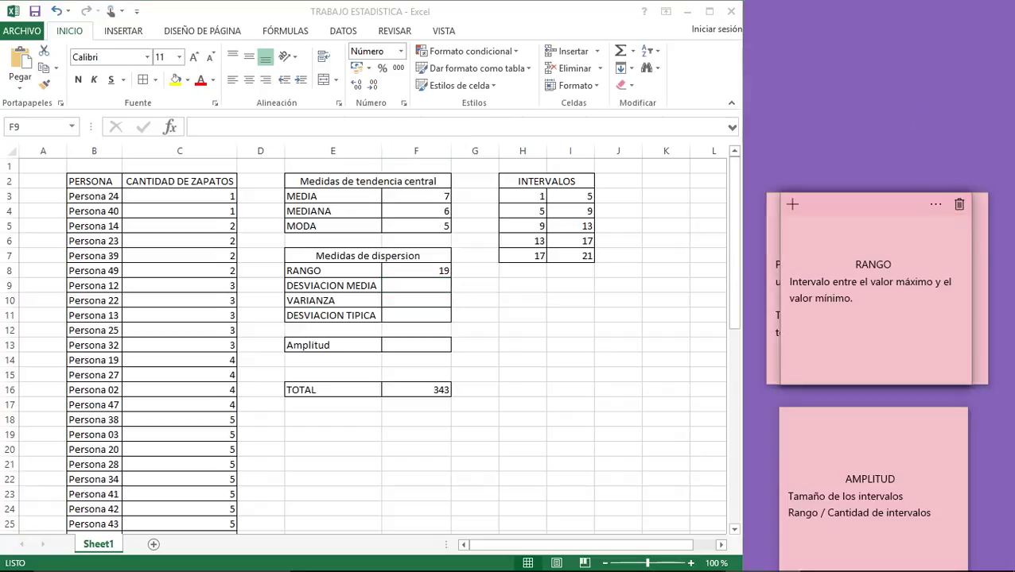
click(959, 204)
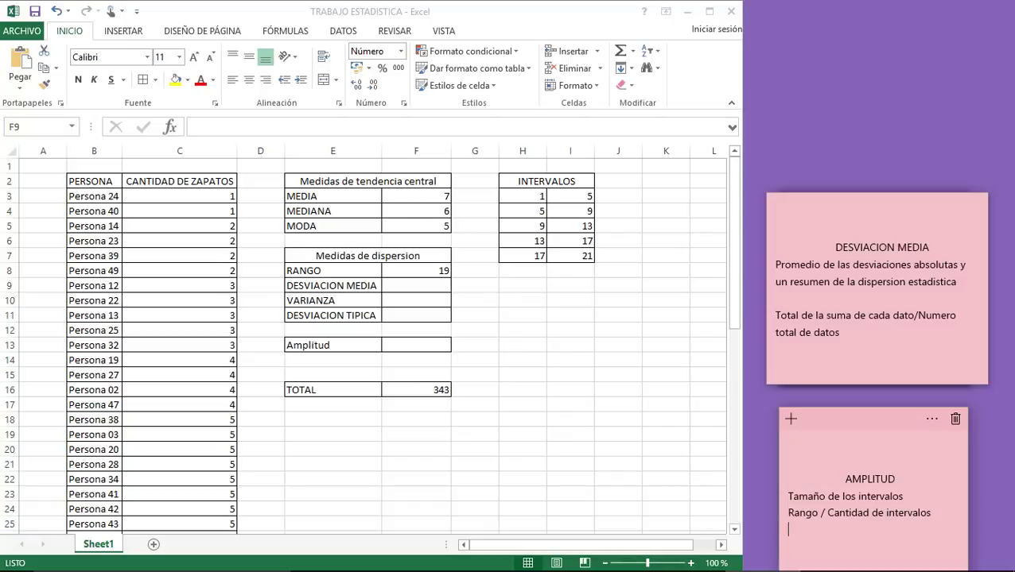
Step: Enter =F16/50 in F9, dividing the TOTAL 343 by 50 to get 7
click(412, 283)
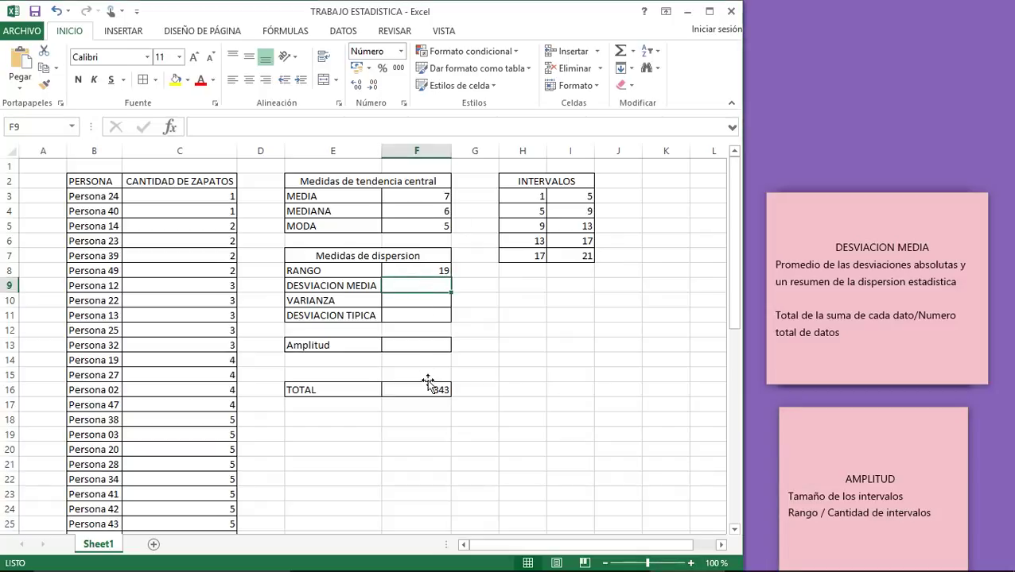
text(=)
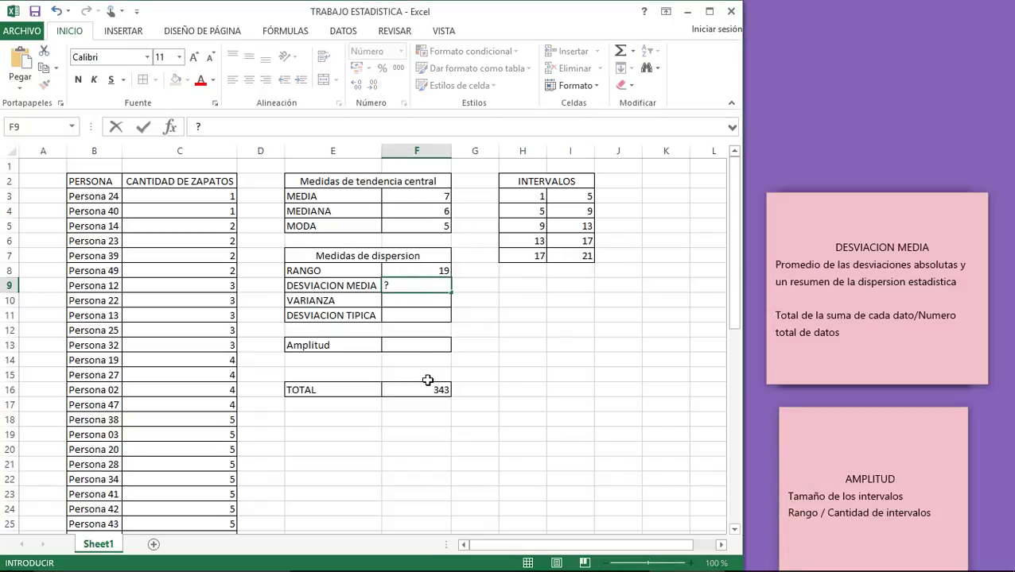
key(Escape)
key(Up)
text(=)
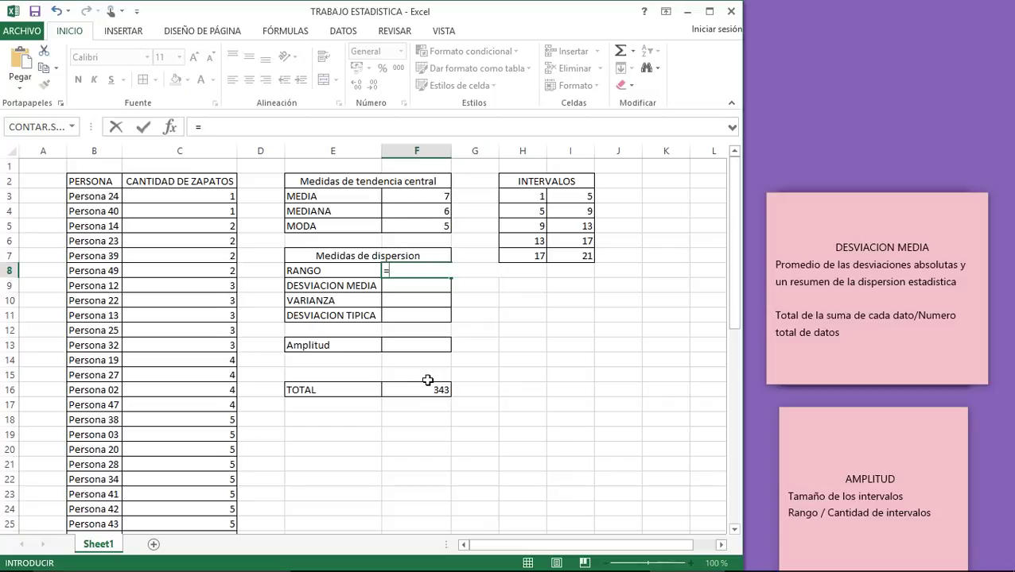
key(Escape)
key(Down)
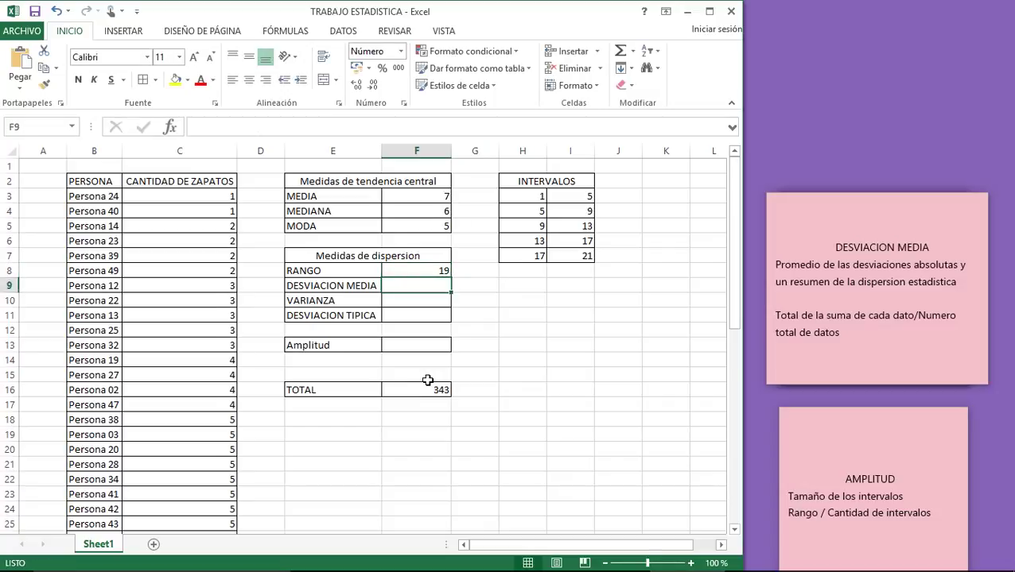
text(=)
click(427, 390)
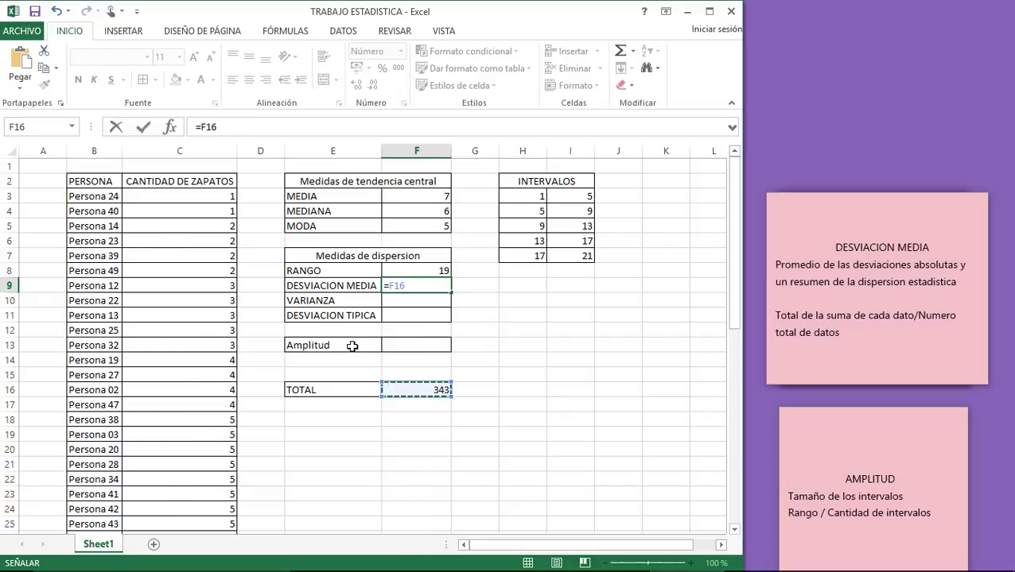
text(/)
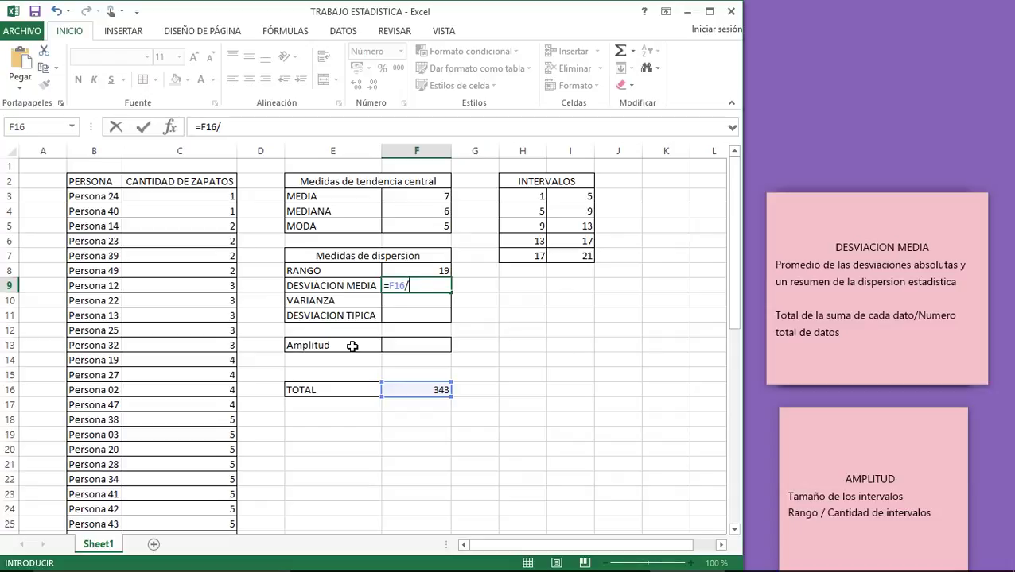
text(50)
key(Return)
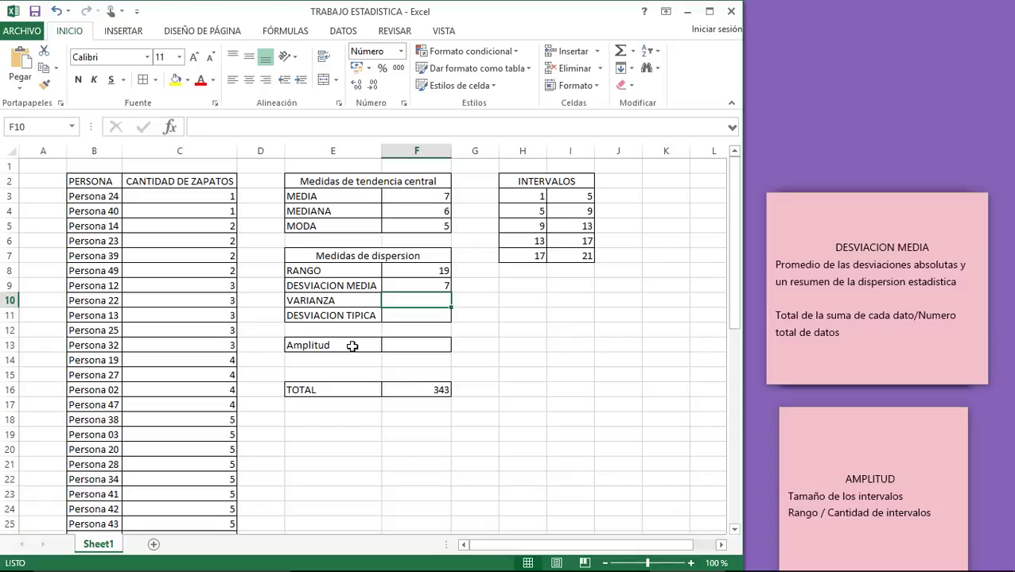
Step: Delete the DESVIACION MEDIA sticky note
click(954, 208)
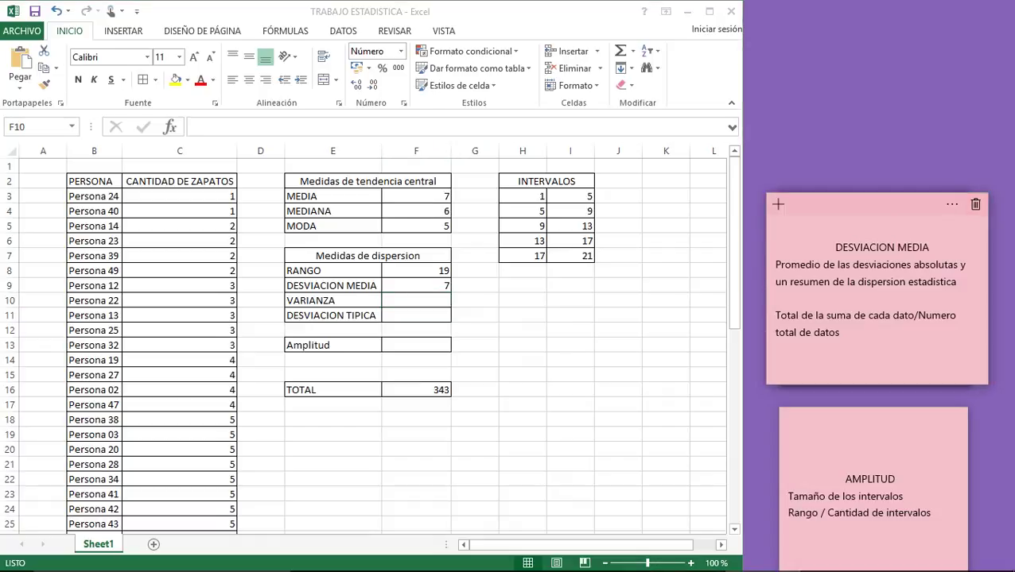
click(973, 203)
key(Return)
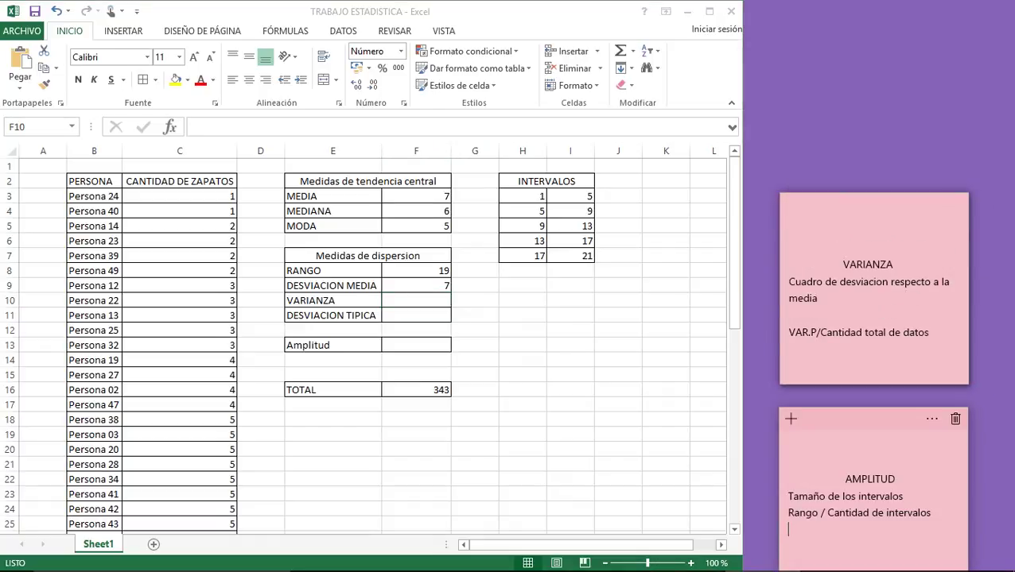
Step: Enter =VAR.P(C3:C52) in F10, giving a variance of 18,0
click(421, 301)
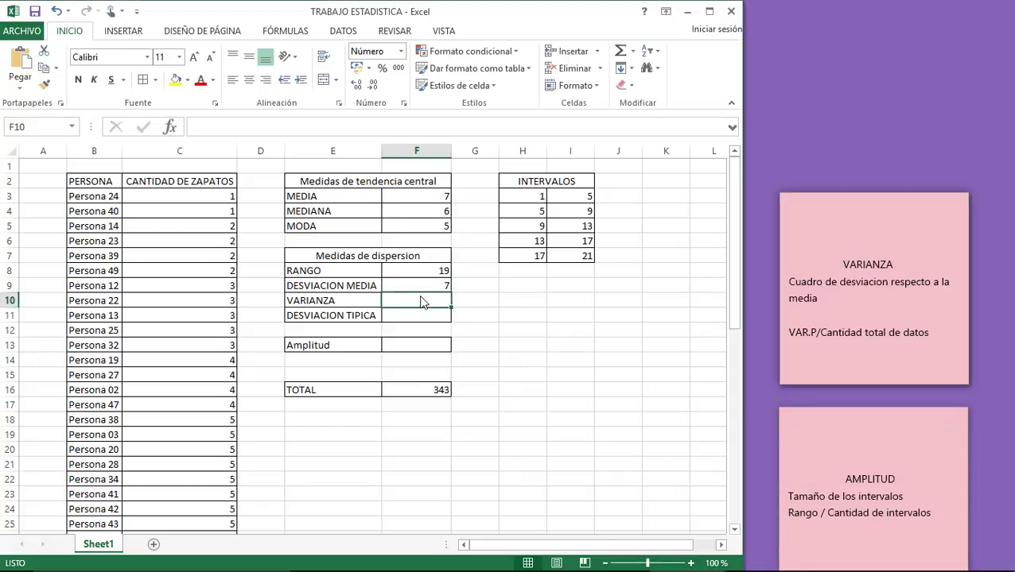
text(=)
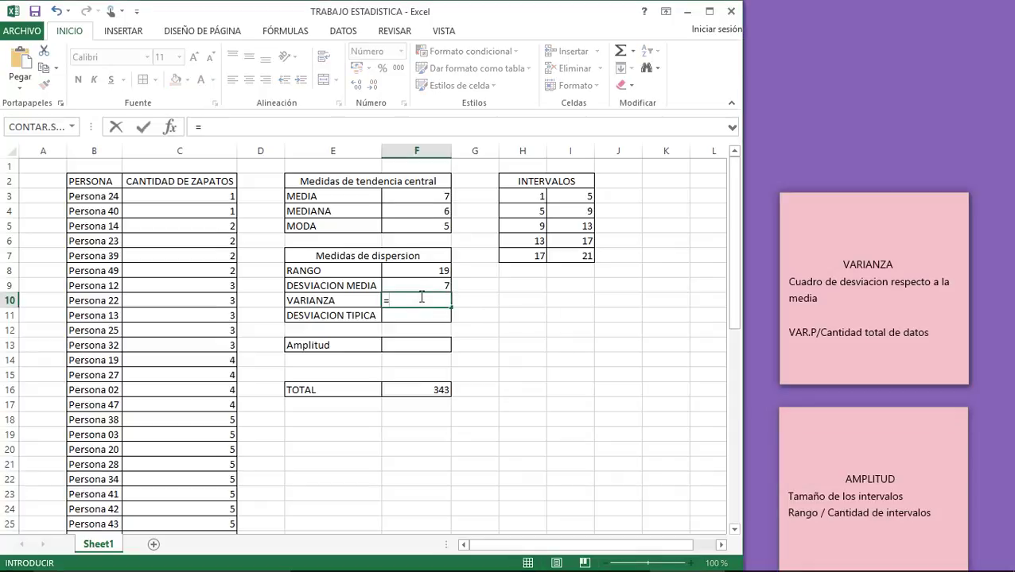
text(C)
key(BackSpace)
text(VAR)
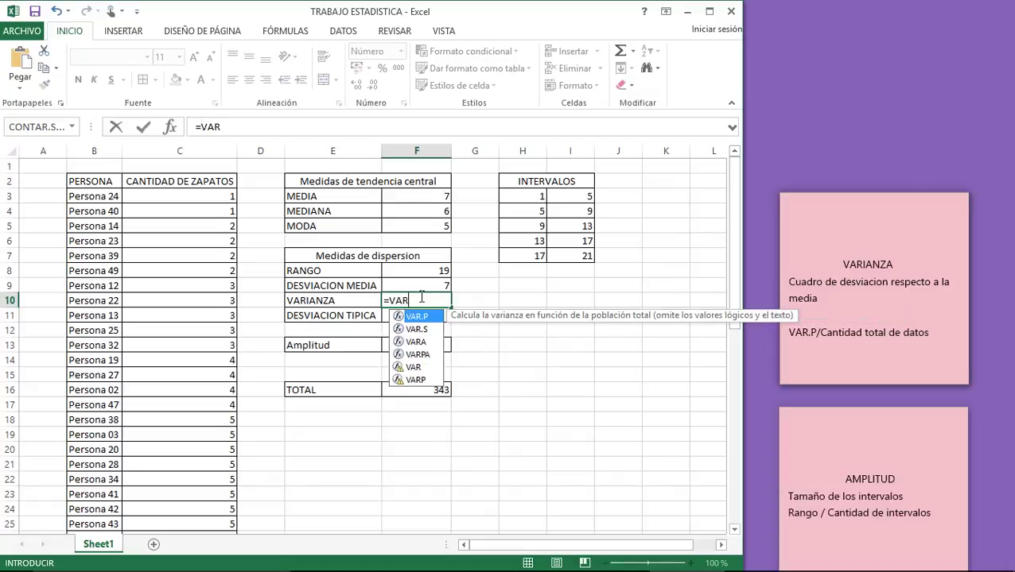
text(.P)
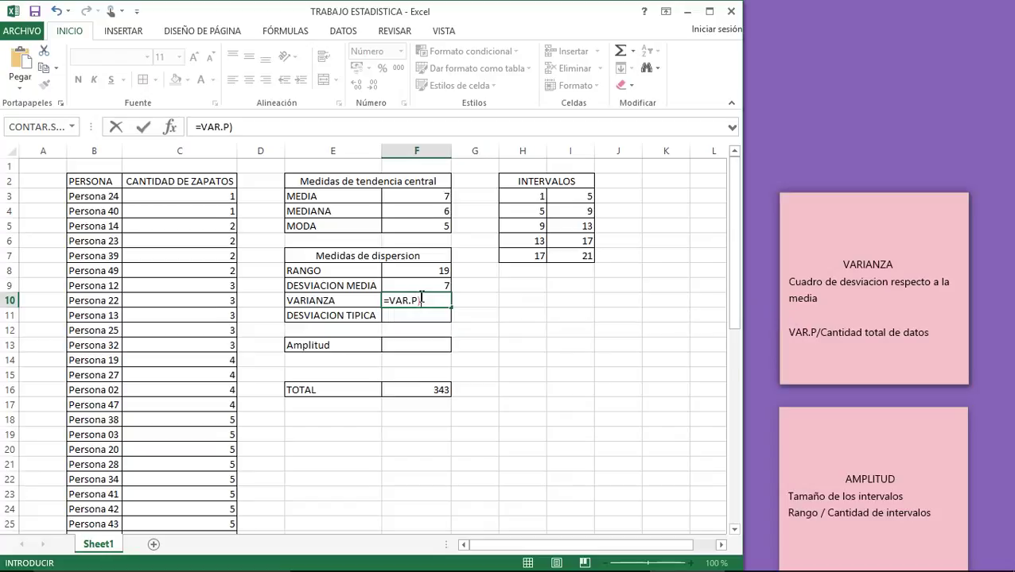
text((C3)
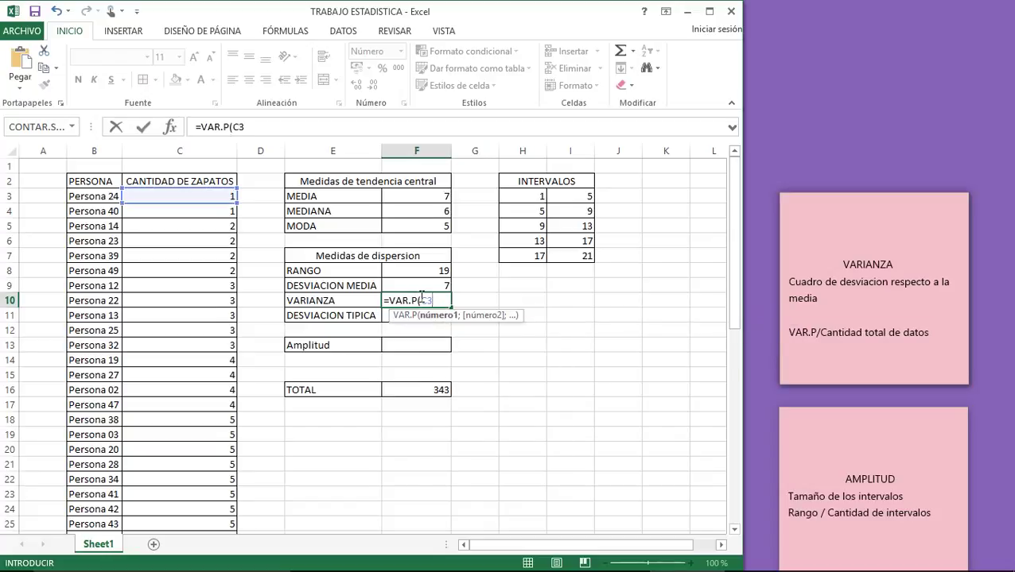
text(:C52)
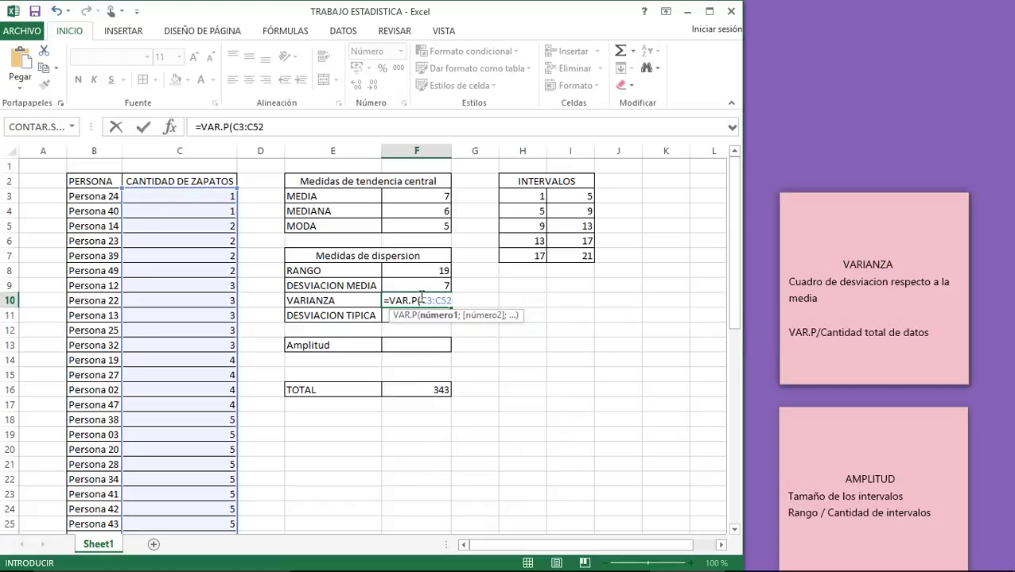
key(Return)
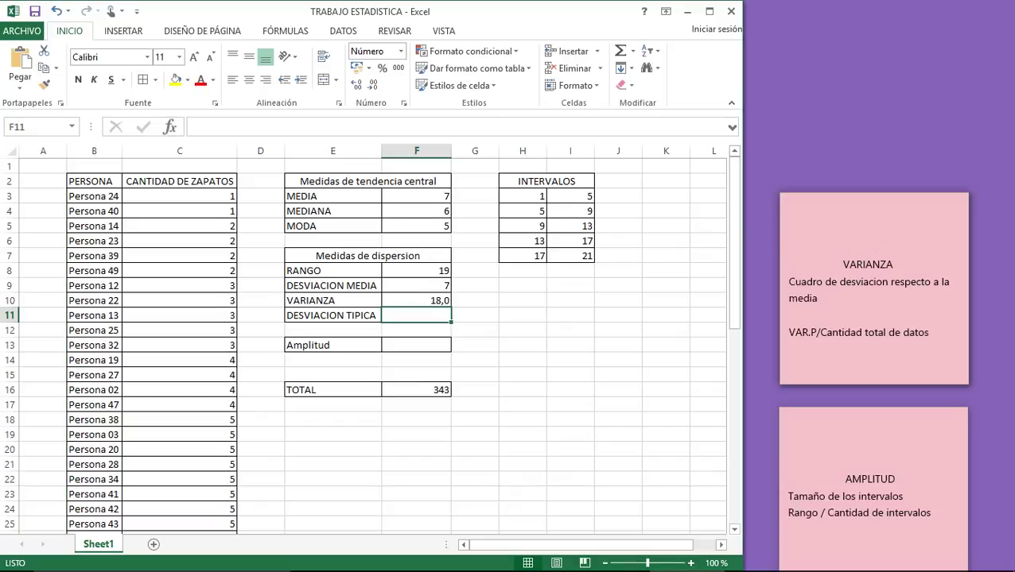
Step: Enter =RAIZ(F10) in F11 to get a standard deviation of 4,2
click(874, 303)
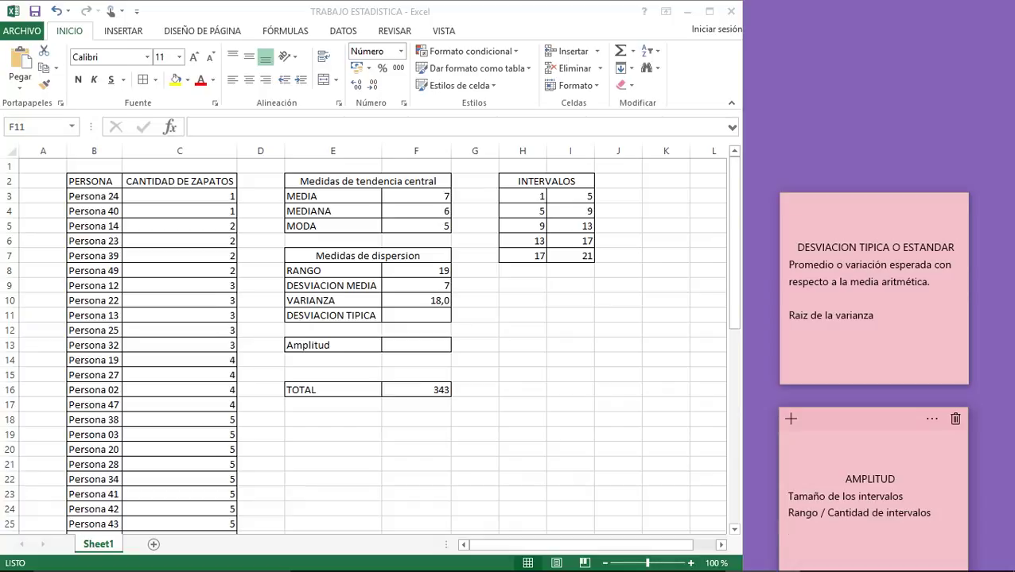
click(445, 313)
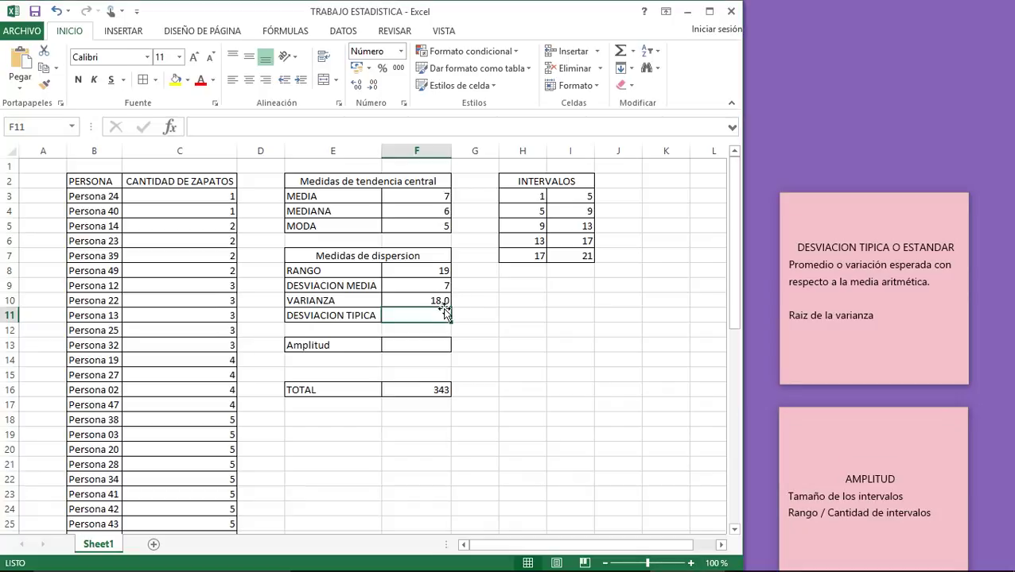
text(=R)
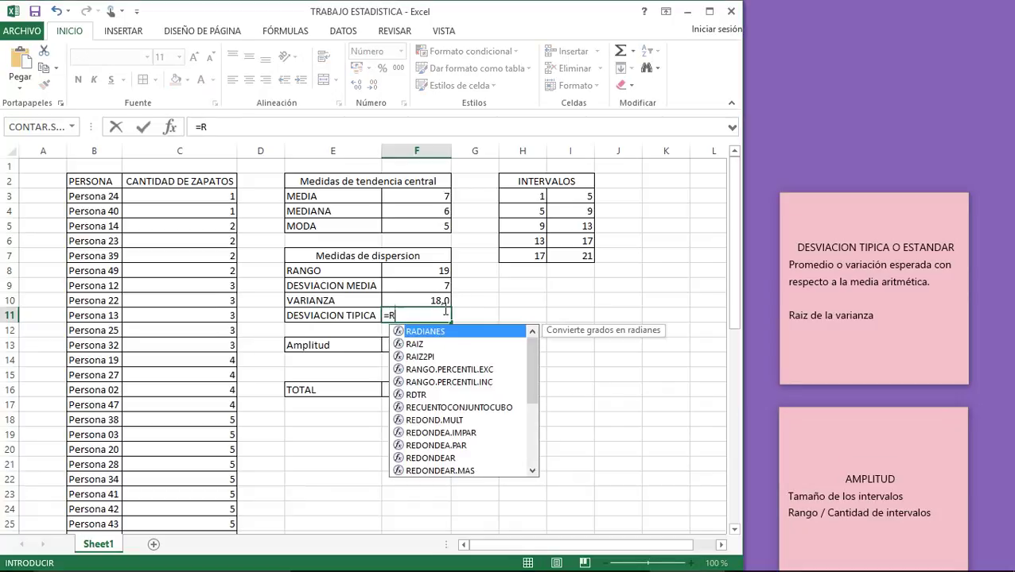
text(AIZ)
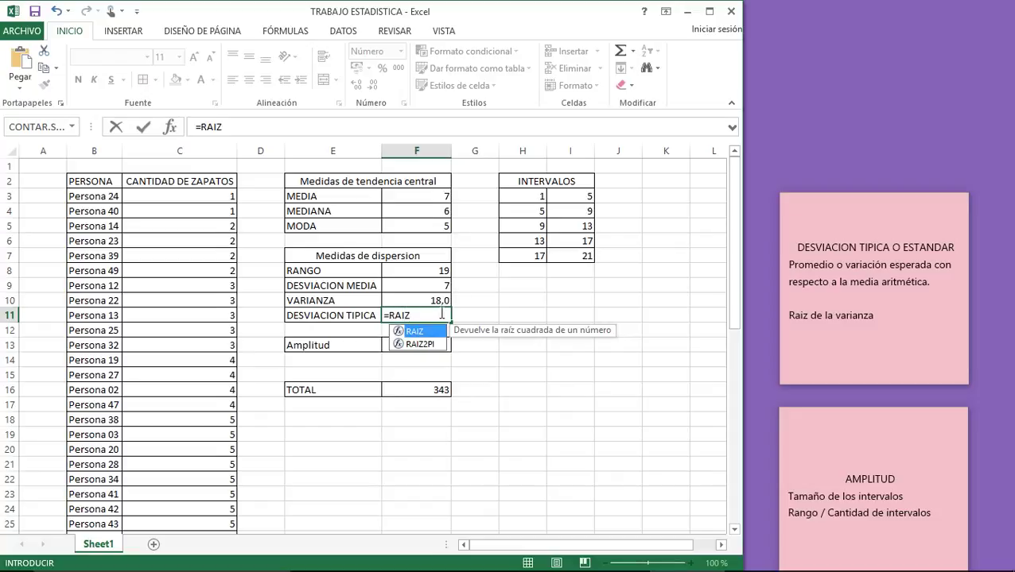
click(428, 302)
click(421, 316)
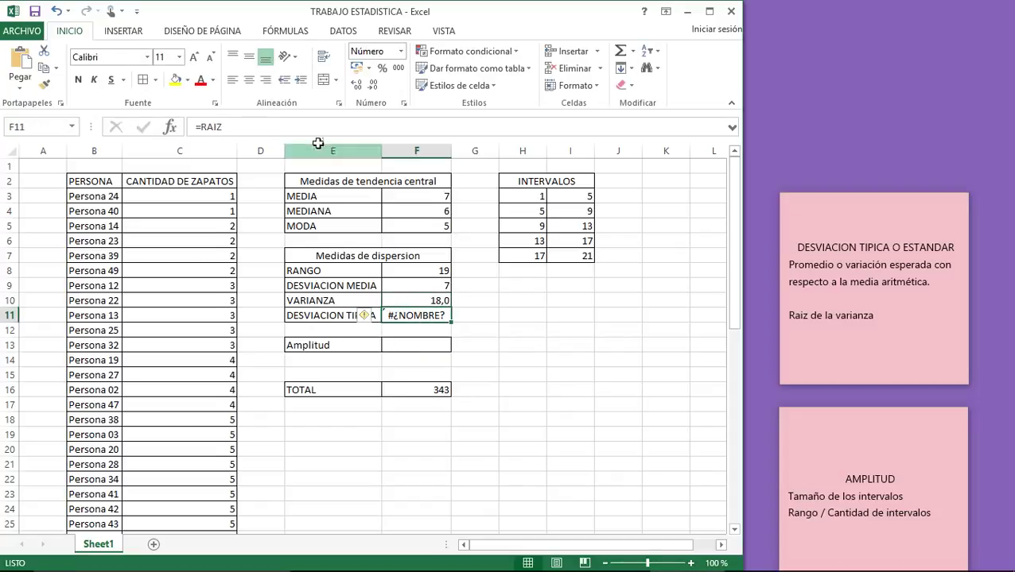
click(310, 129)
text(()
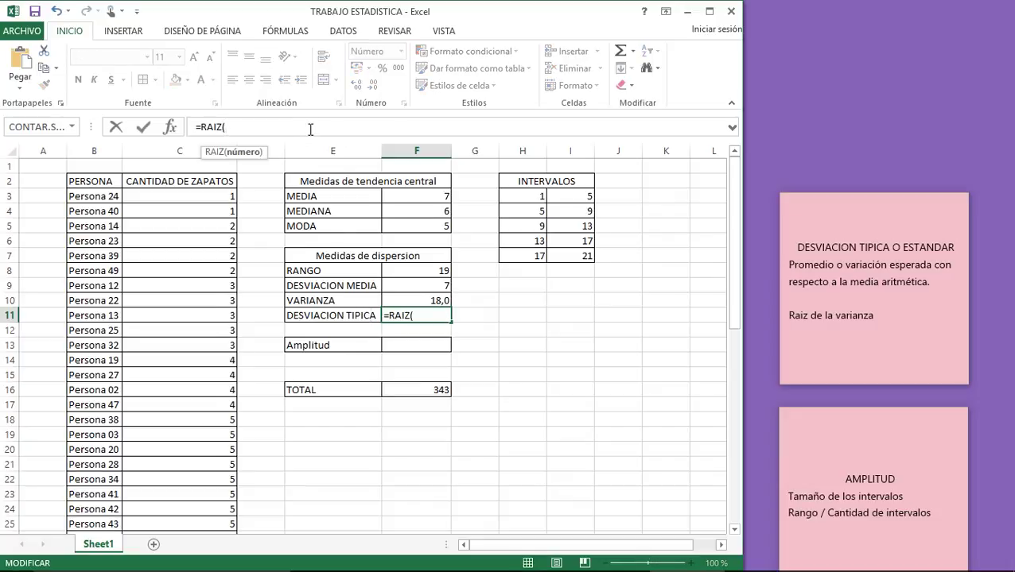
click(402, 304)
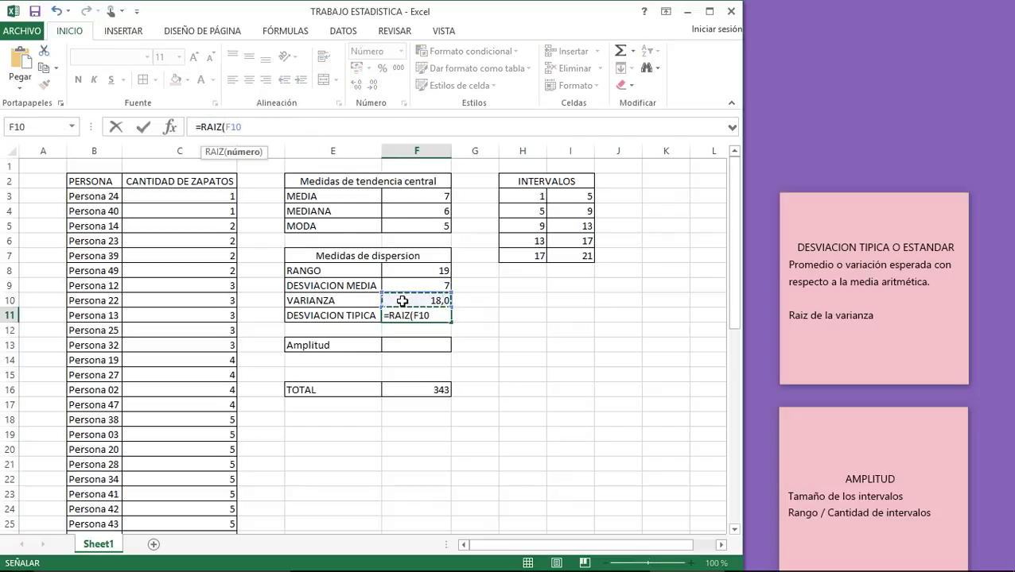
key(Return)
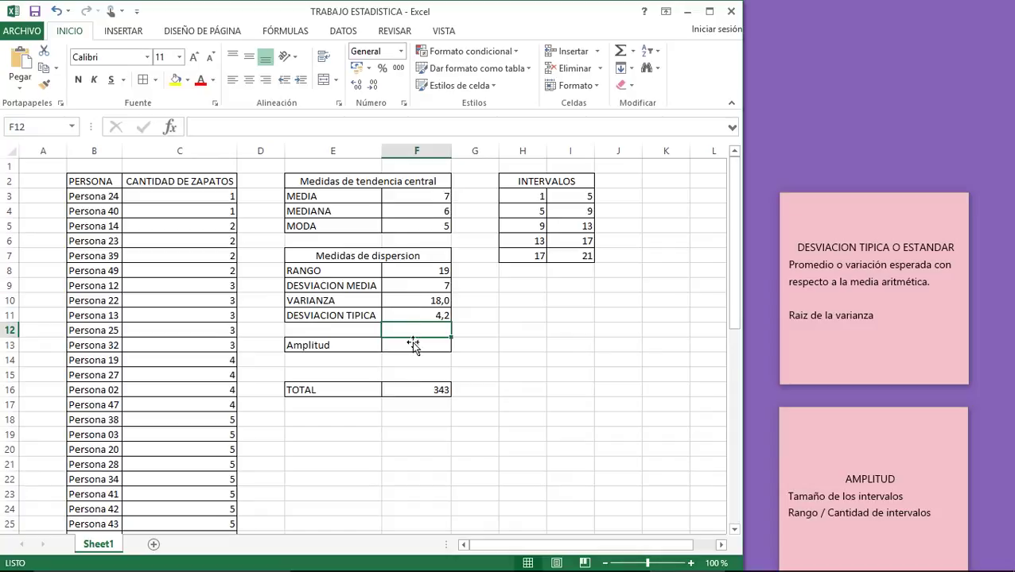
click(412, 344)
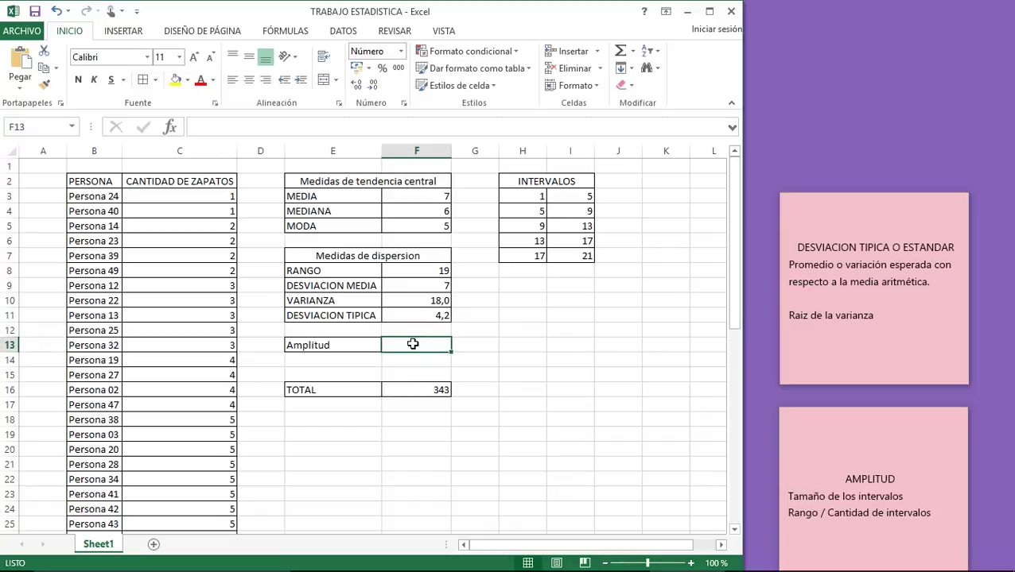
click(417, 285)
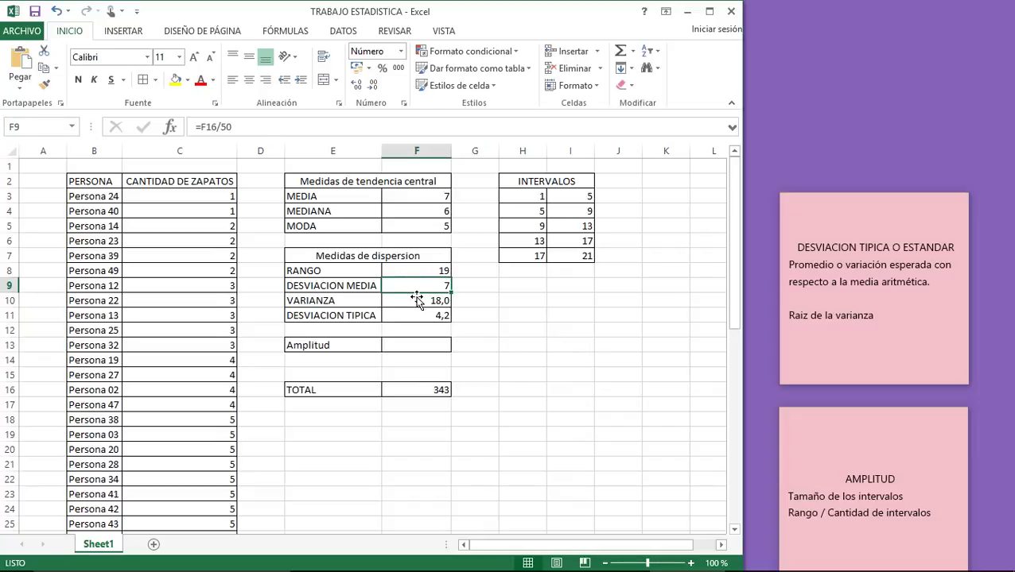
click(416, 297)
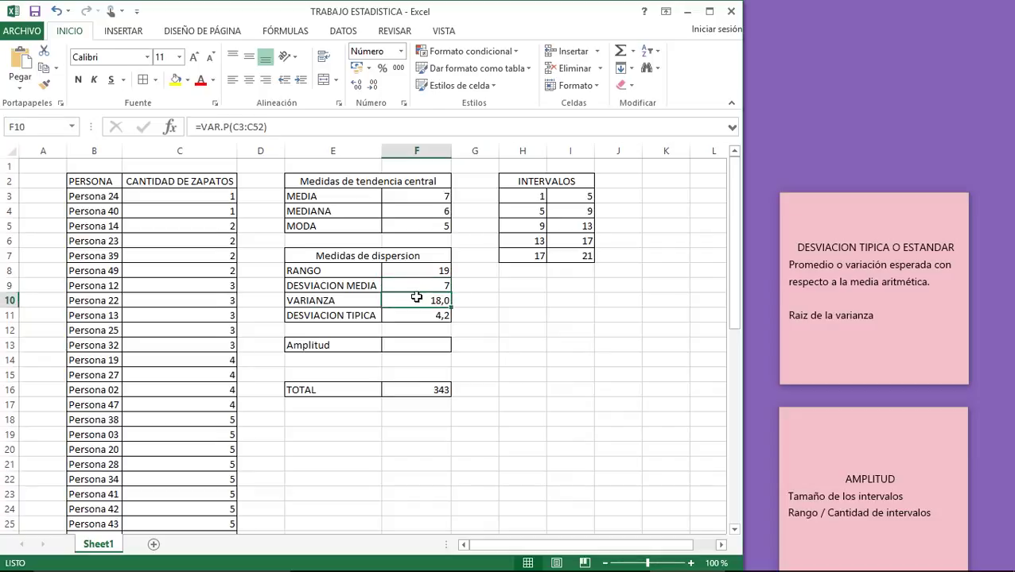
click(419, 348)
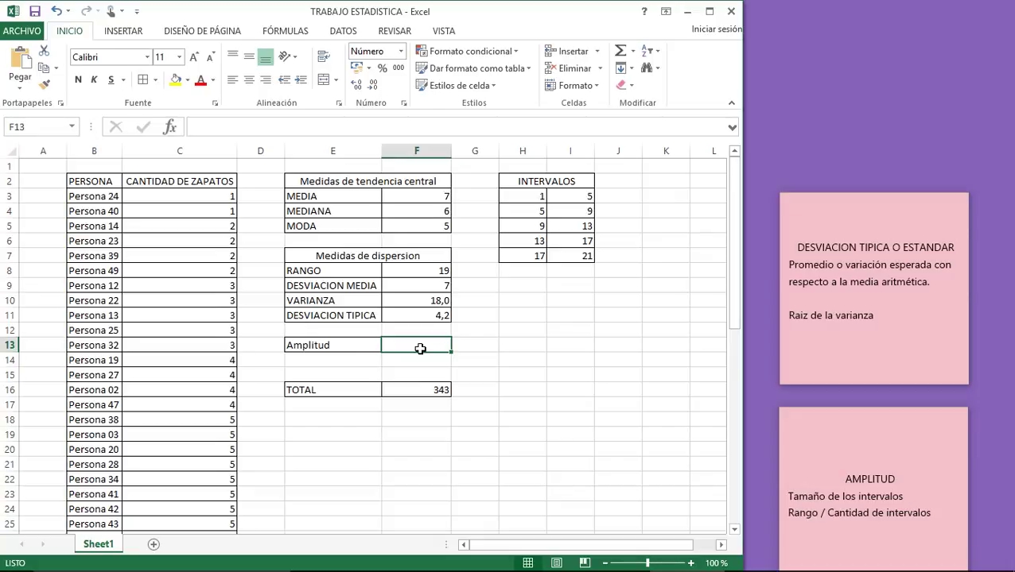
Step: Delete the standard deviation sticky note and move the AMPLITUD note slightly higher
click(810, 353)
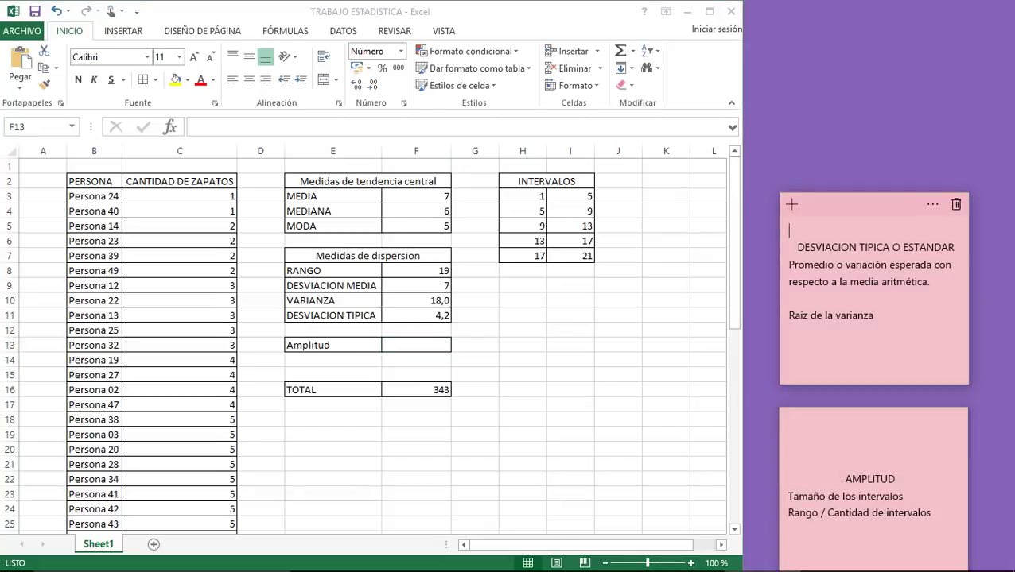
click(955, 205)
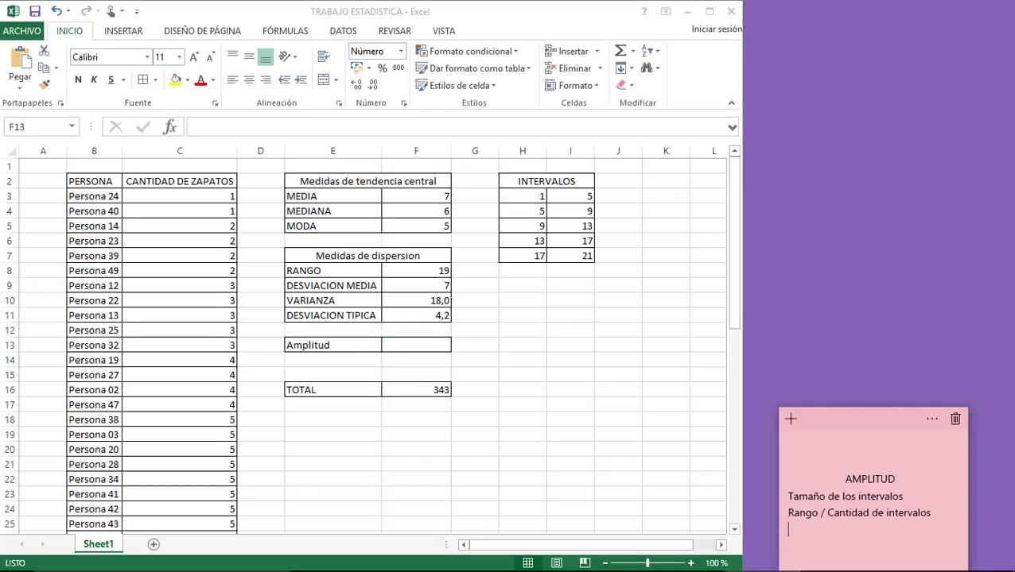
drag(878, 413, 890, 263)
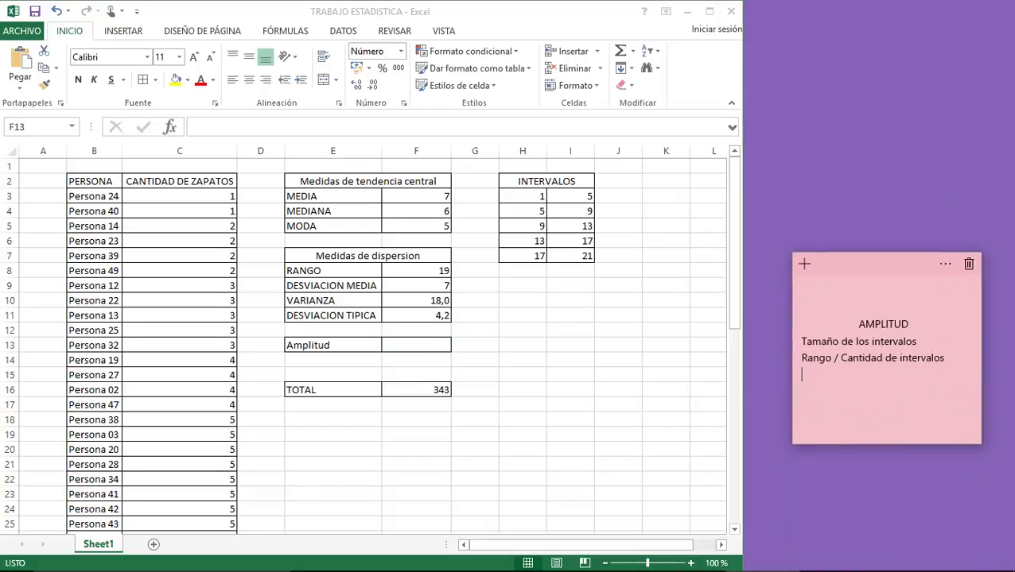
Step: Enter =F8/5 in the Amplitud cell F13, giving an amplitude of 4
click(409, 343)
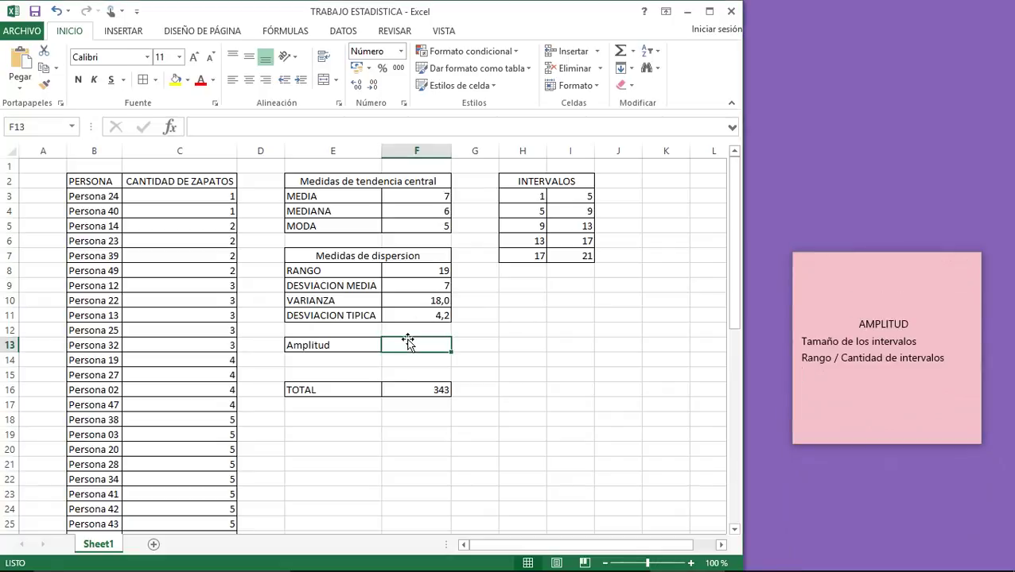
text(=)
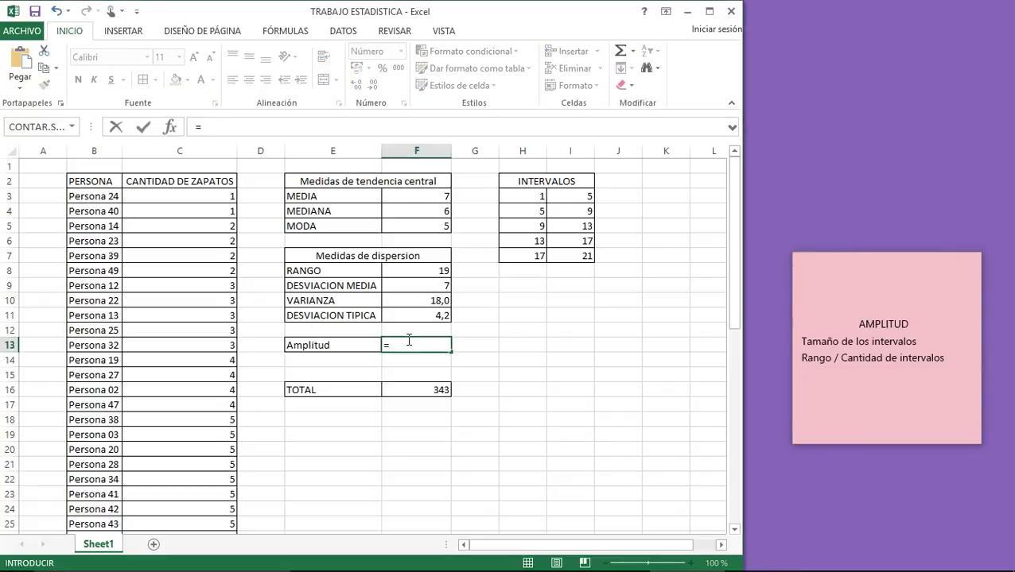
click(422, 273)
text(/)
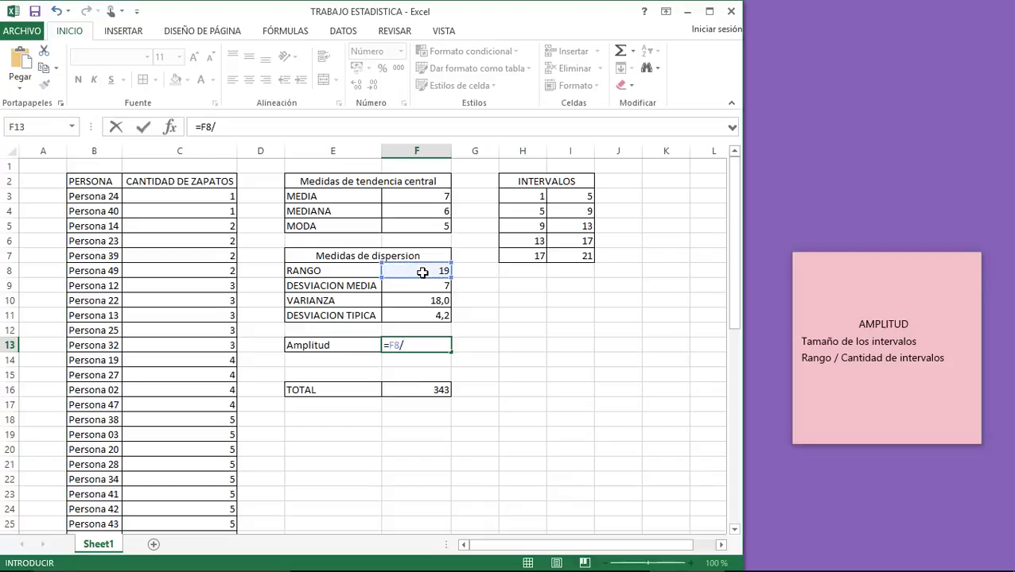
text(5)
key(F5)
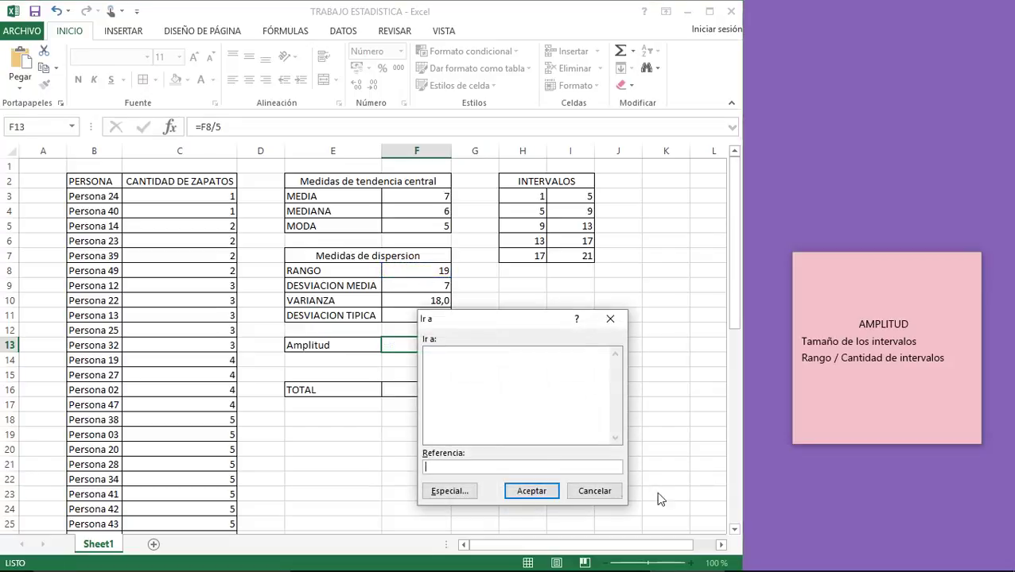
click(591, 490)
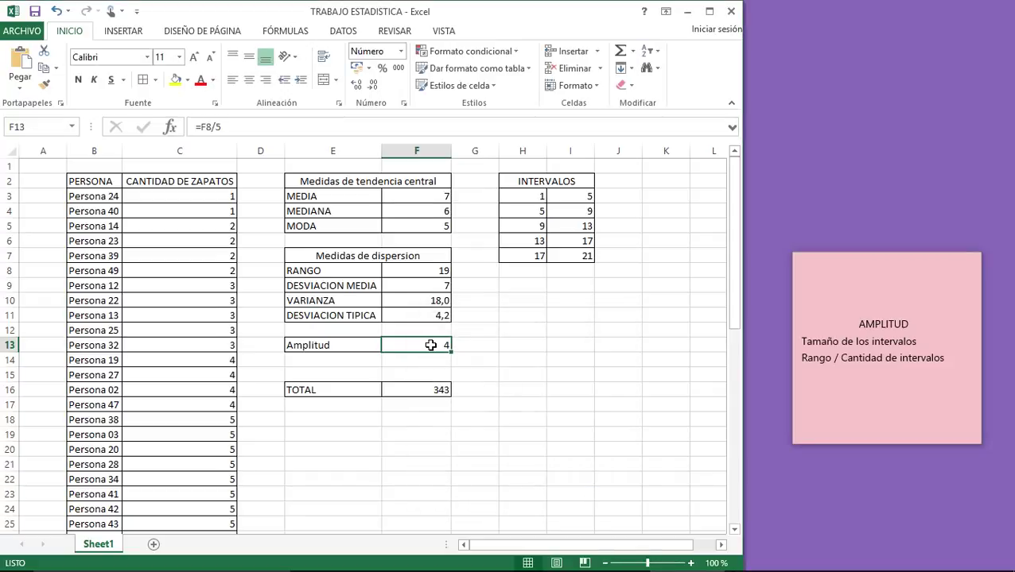
click(501, 405)
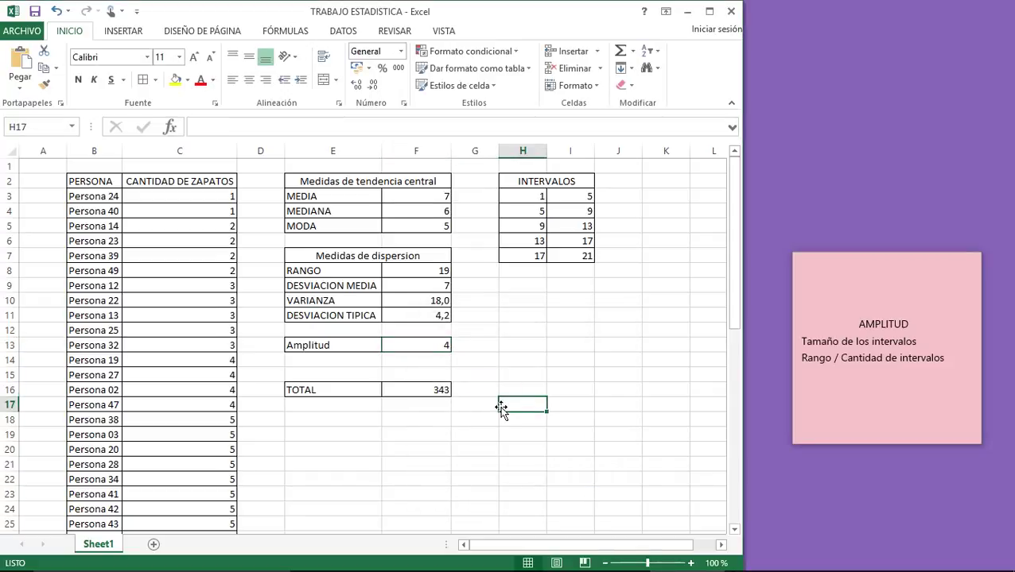
click(526, 197)
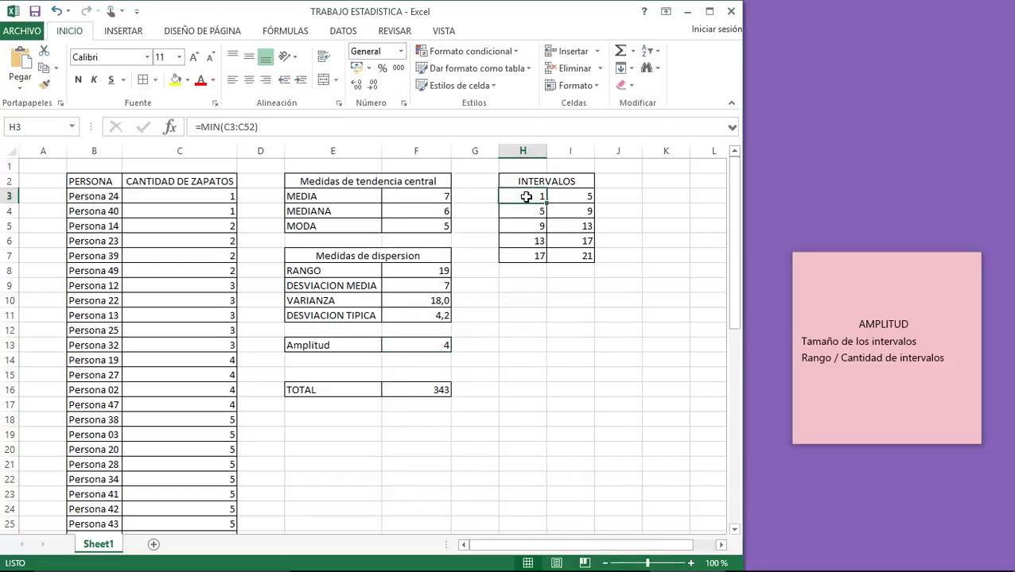
click(367, 125)
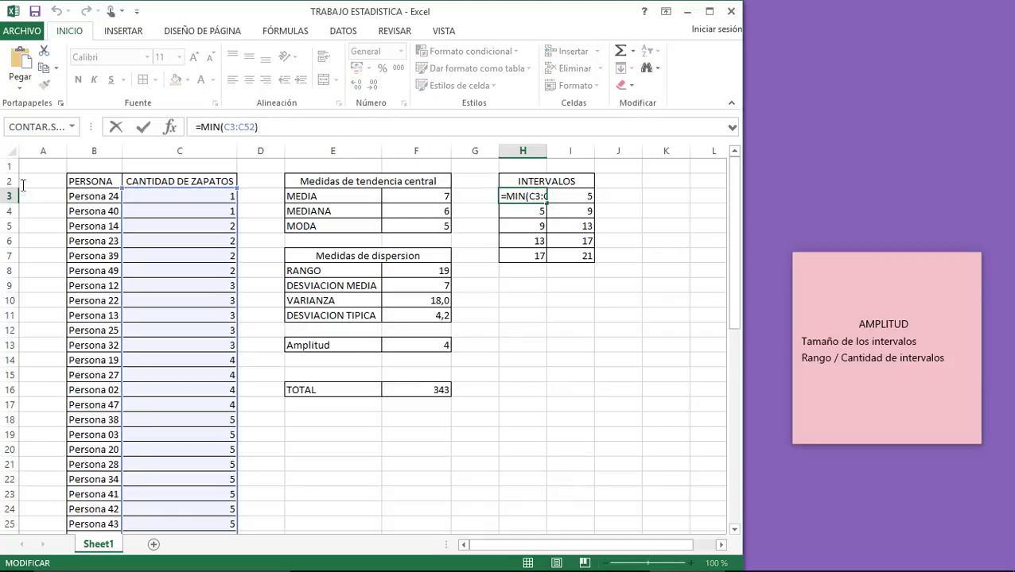
click(562, 199)
click(362, 128)
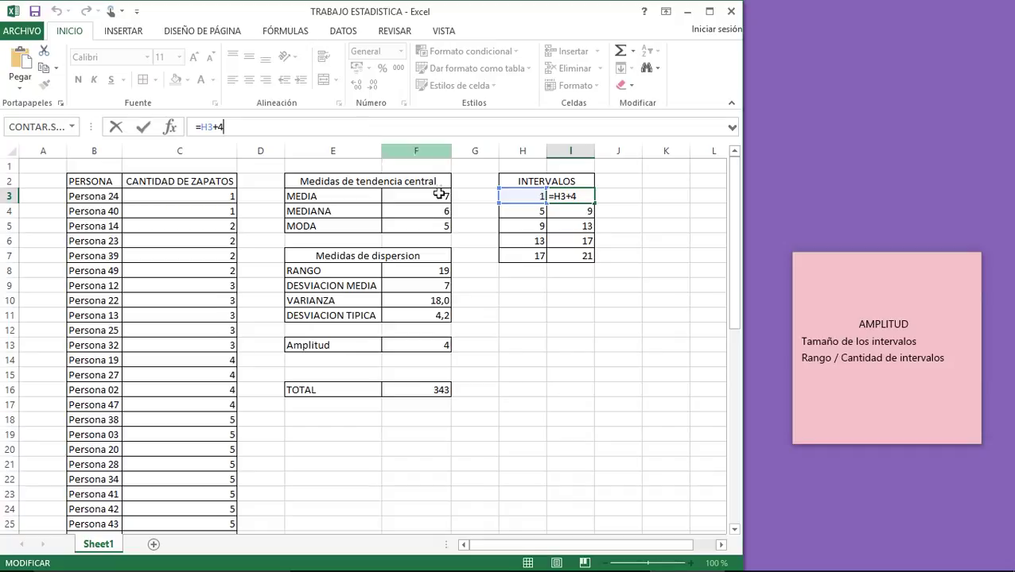
click(532, 212)
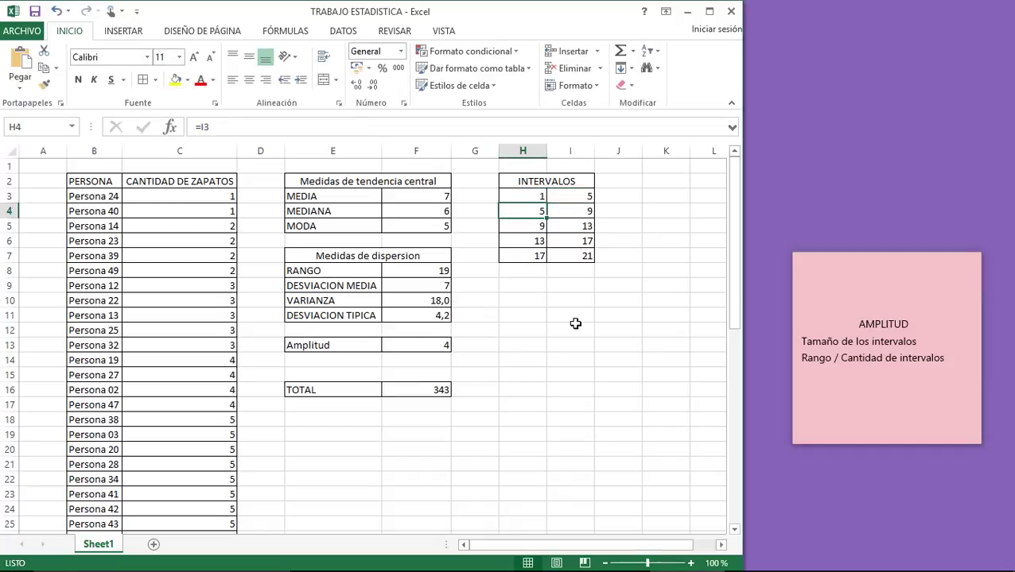